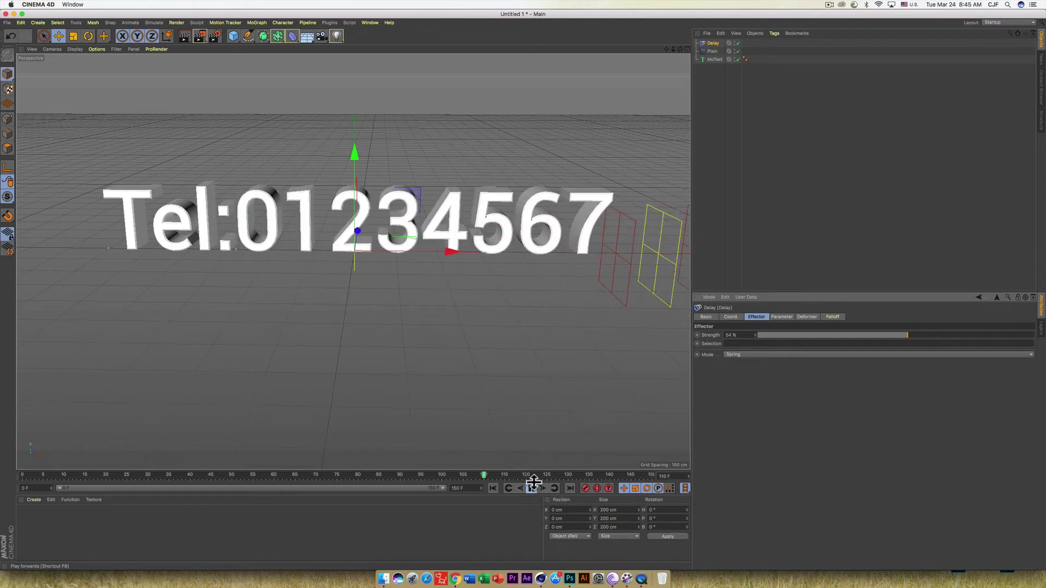
# Step: Stop, replay and pause the text animation preview
pyautogui.click(529, 488)
pyautogui.click(530, 488)
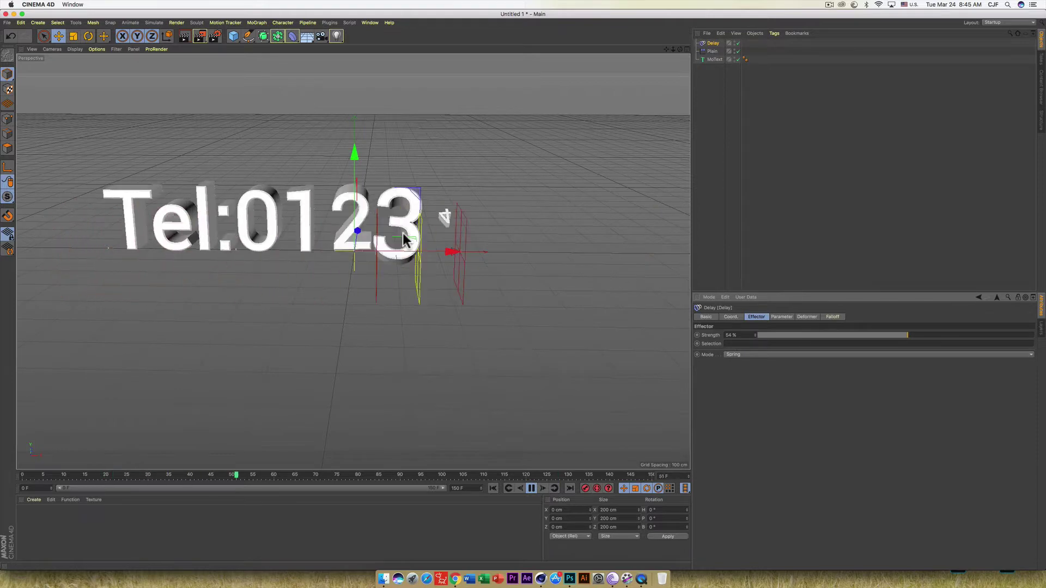
pyautogui.click(530, 489)
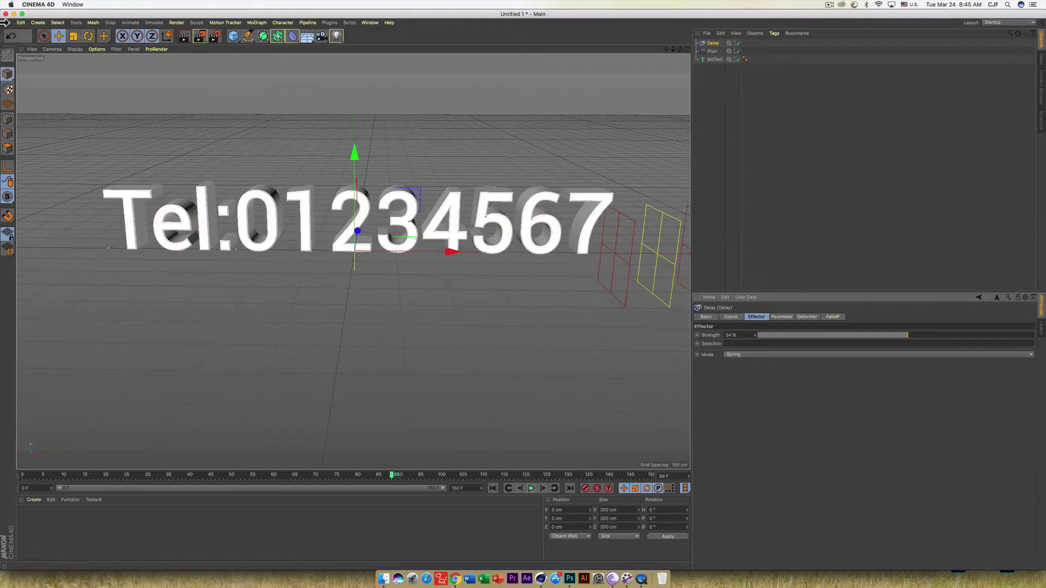
# Step: Save the scene as Lesson1.c4d inside the Desktop's Cinema4D-Lesson folder
pyautogui.click(7, 23)
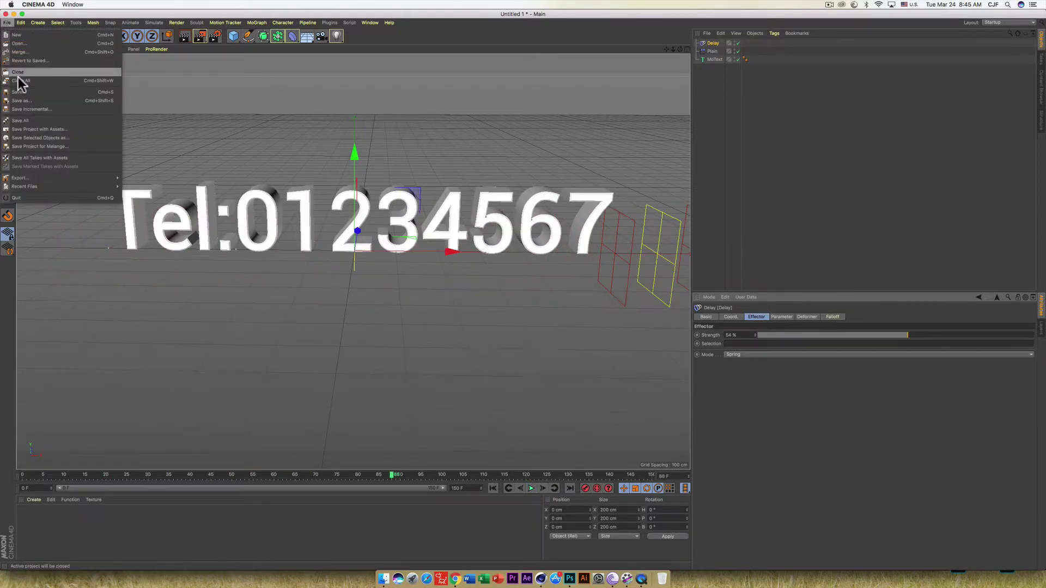
pyautogui.click(25, 91)
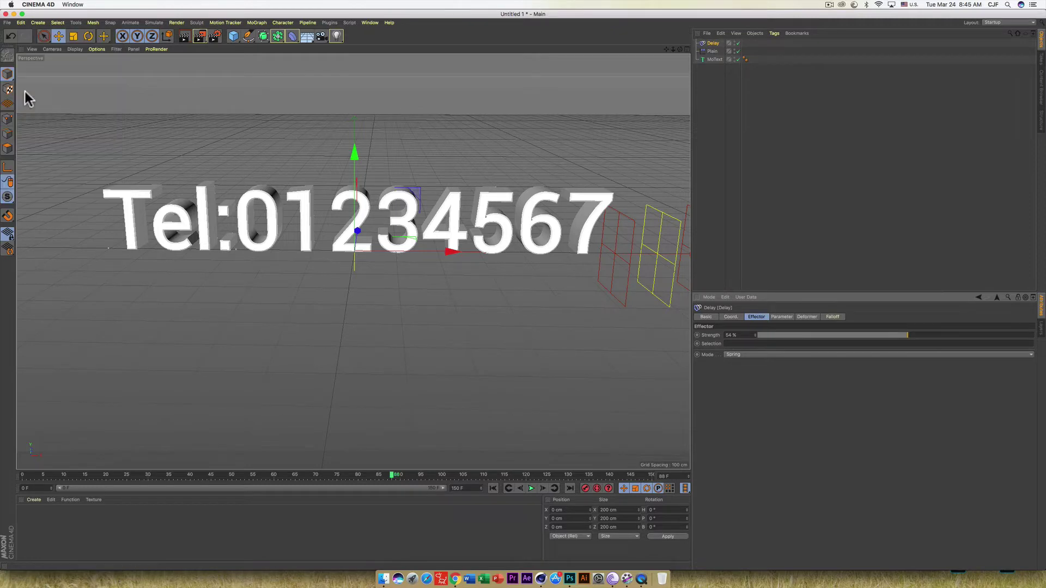
pyautogui.doubleClick(479, 171)
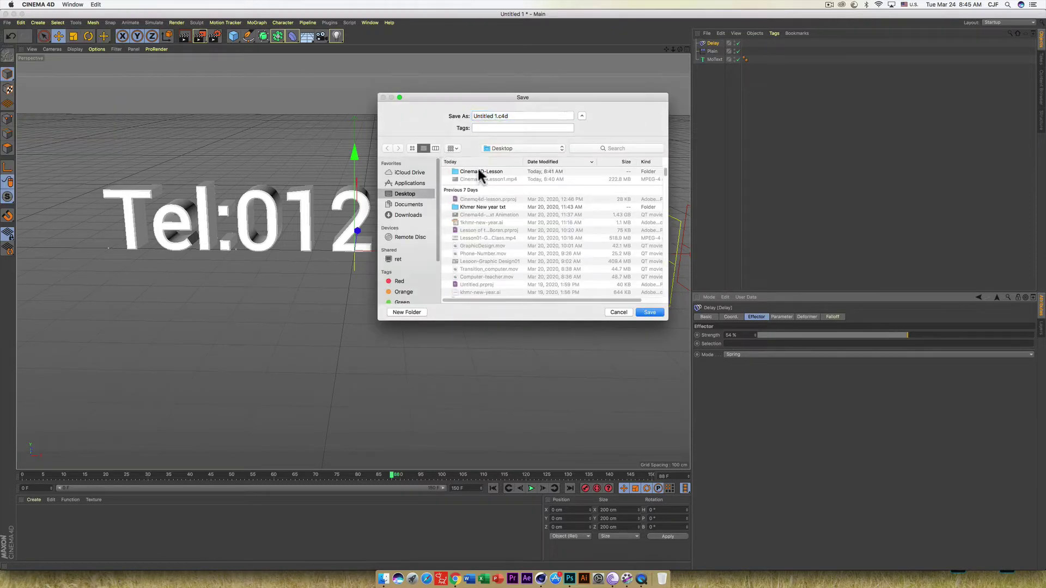
pyautogui.click(499, 117)
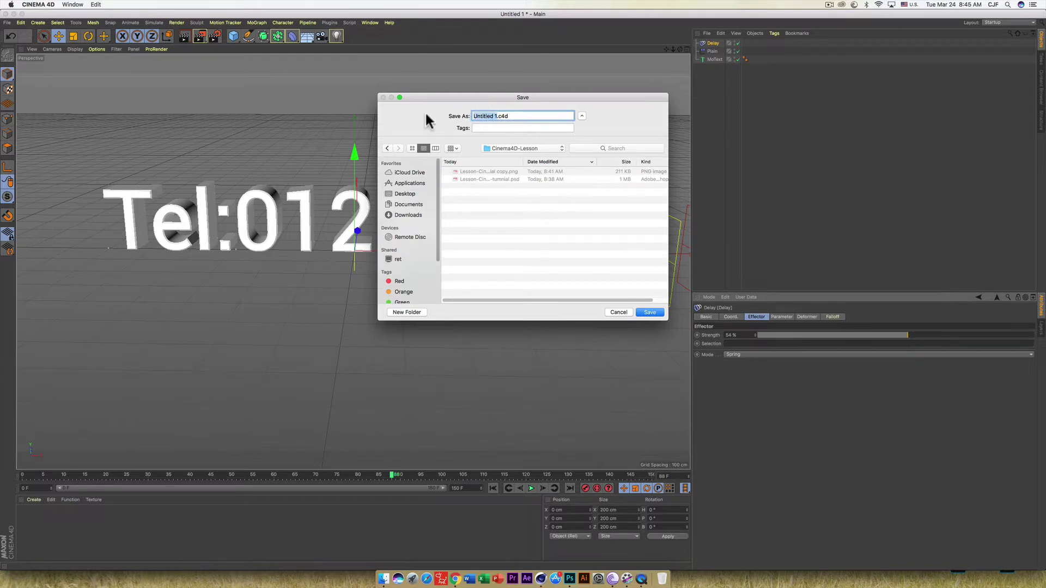
pyautogui.write('Lesson')
pyautogui.write('1')
pyautogui.click(650, 313)
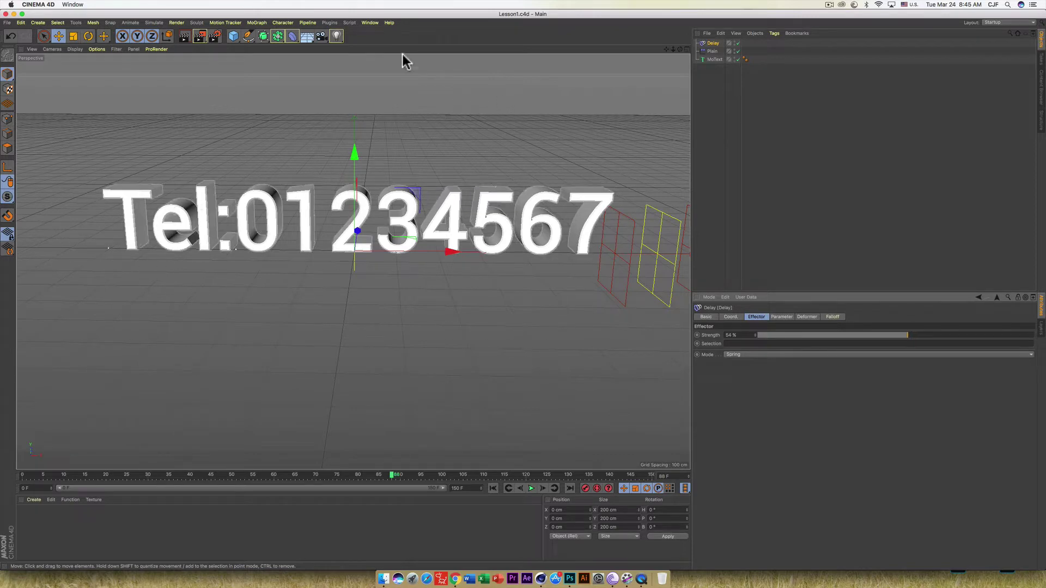
# Step: Add a scene camera, look through it and move the view toward the text
pyautogui.moveTo(323, 37); pyautogui.dragTo(356, 51)
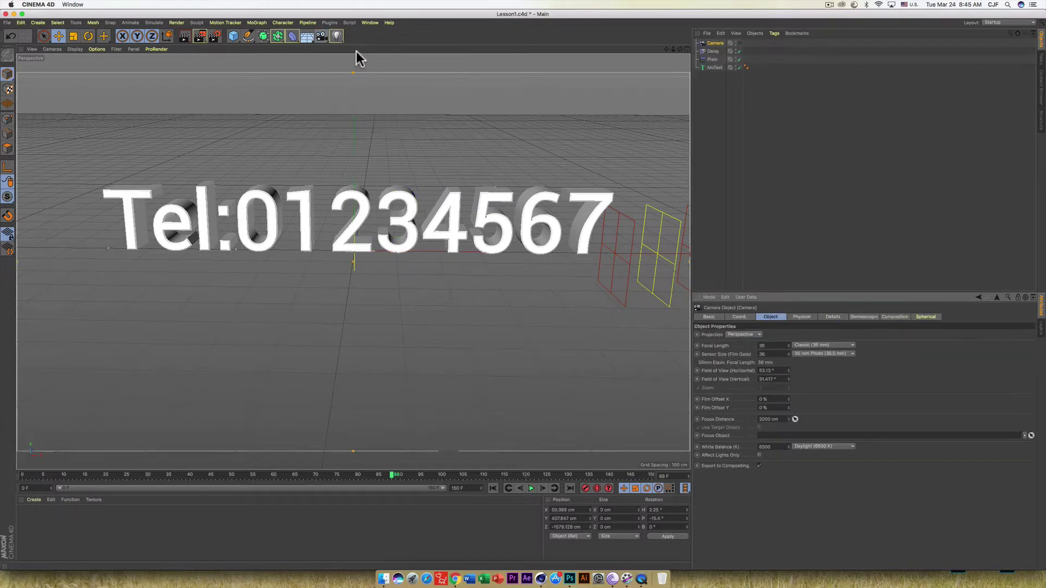
pyautogui.click(740, 43)
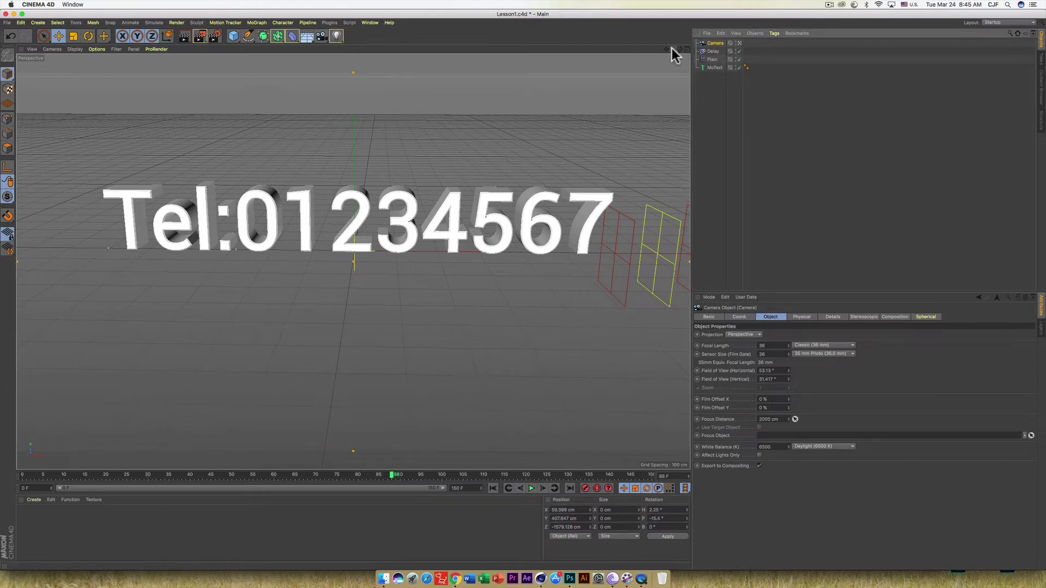
pyautogui.moveTo(673, 49); pyautogui.dragTo(774, 54)
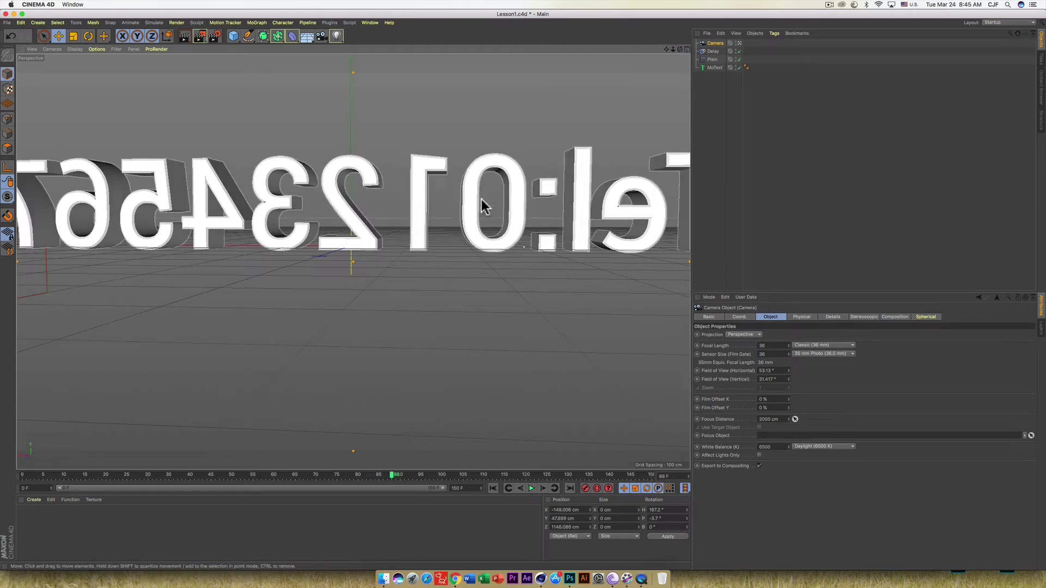
# Step: Orbit the camera view to a low side angle close to the text
pyautogui.click(739, 43)
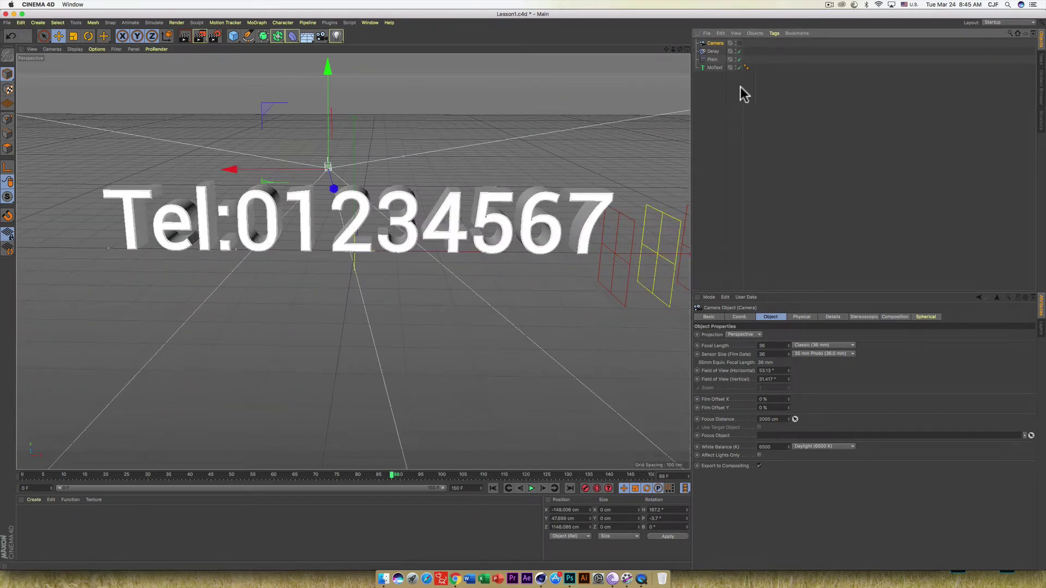
pyautogui.click(739, 43)
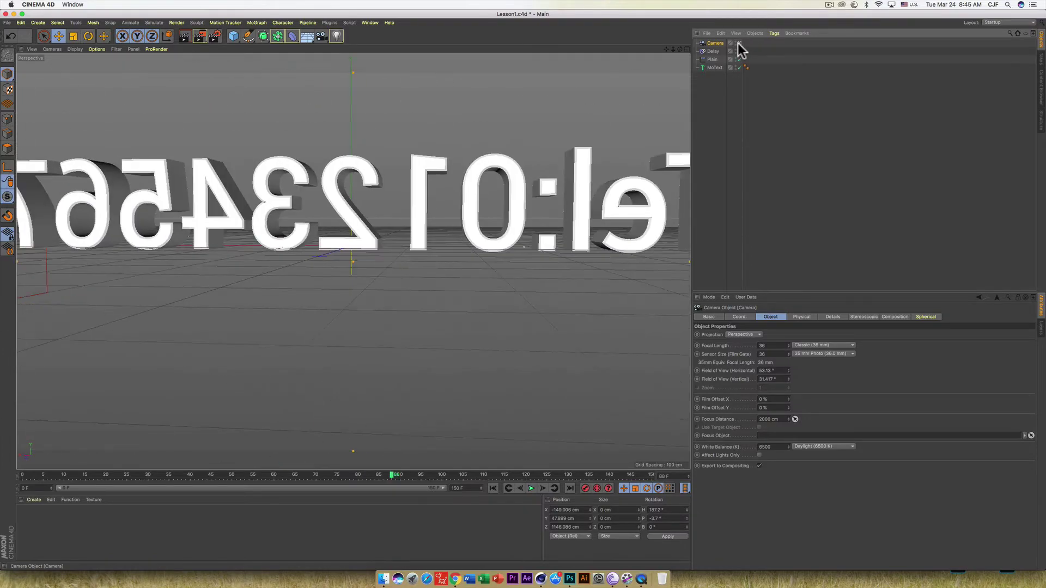
pyautogui.moveTo(680, 49); pyautogui.dragTo(600, 87)
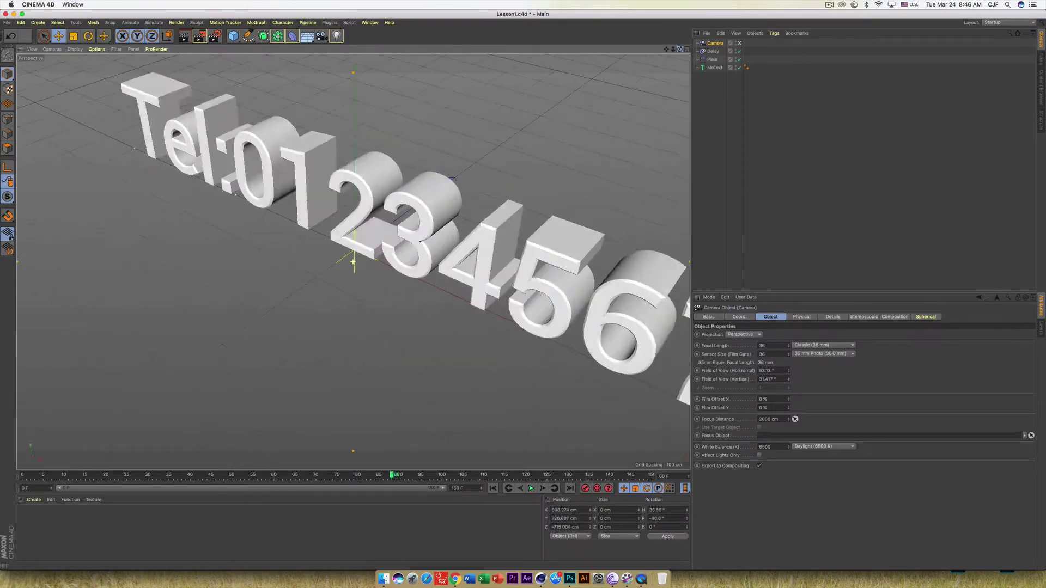
pyautogui.moveTo(680, 49); pyautogui.dragTo(599, 71)
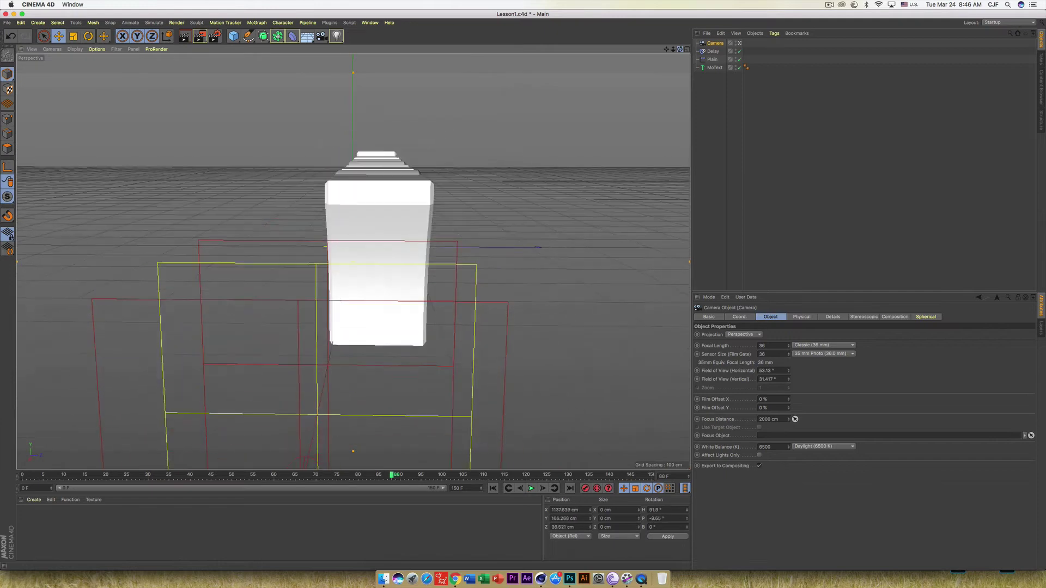
pyautogui.moveTo(680, 49); pyautogui.dragTo(528, 123)
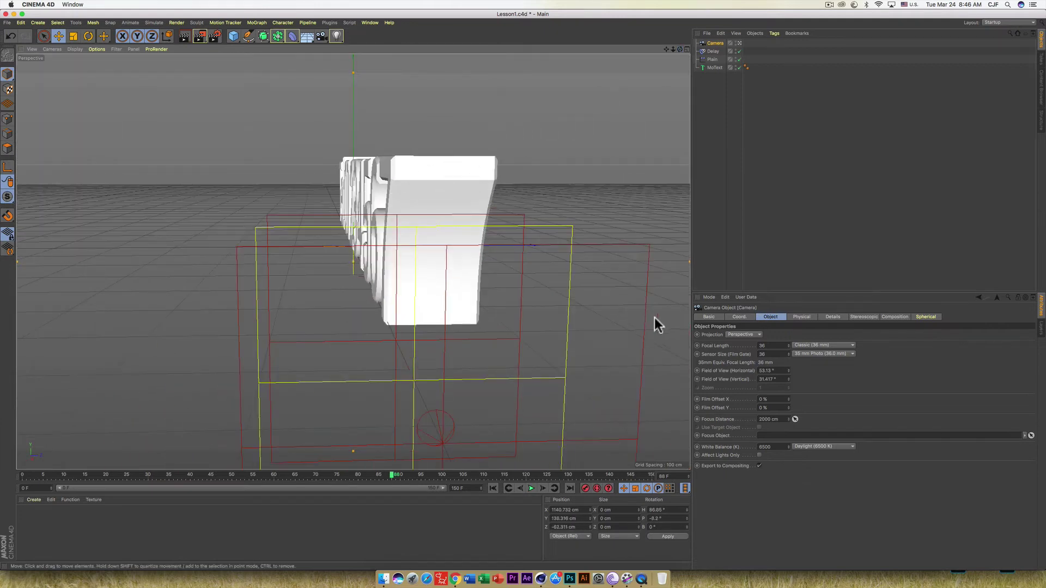
pyautogui.click(713, 68)
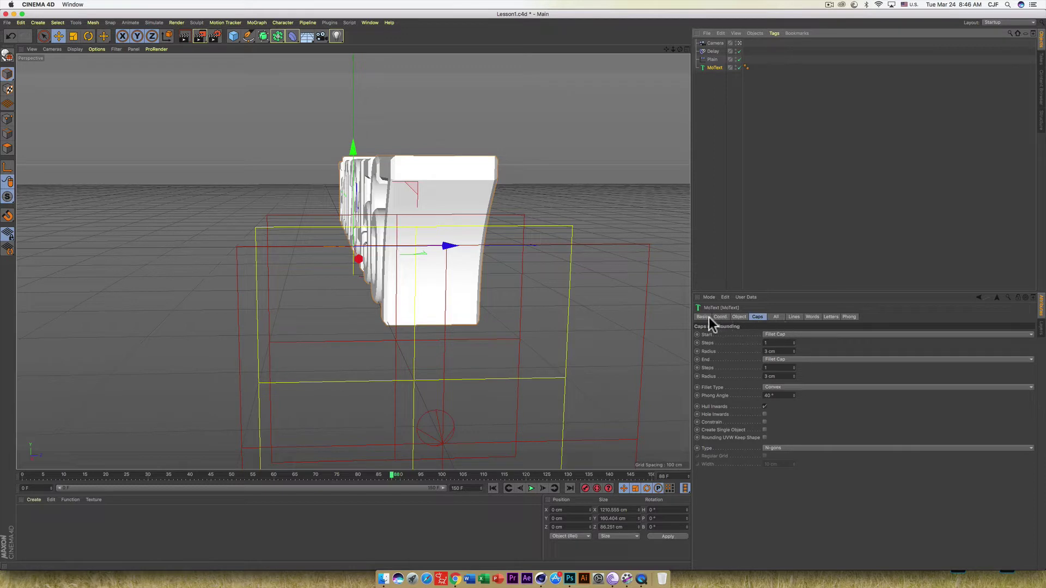
# Step: Set the MoText Depth to 40 cm and orbit the view to inspect the thinner digits
pyautogui.click(739, 317)
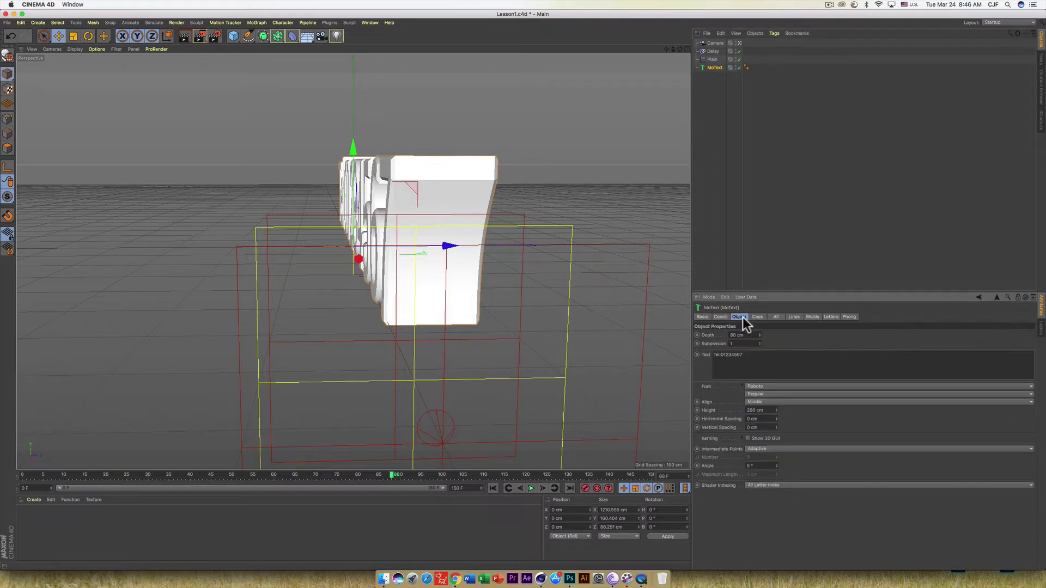
pyautogui.click(733, 335)
pyautogui.write('0')
pyautogui.press('Return')
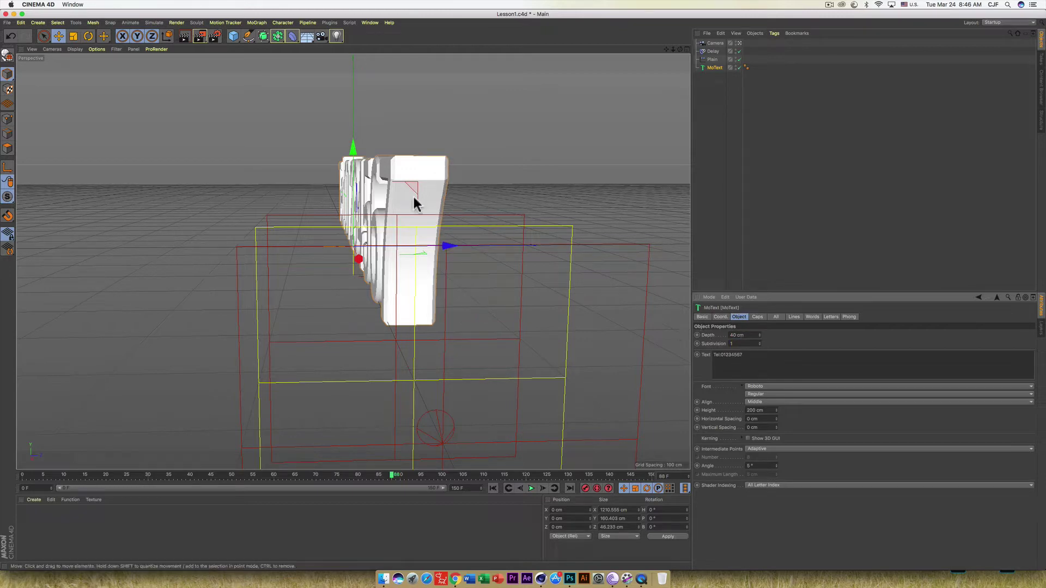
pyautogui.moveTo(680, 49); pyautogui.dragTo(571, 57)
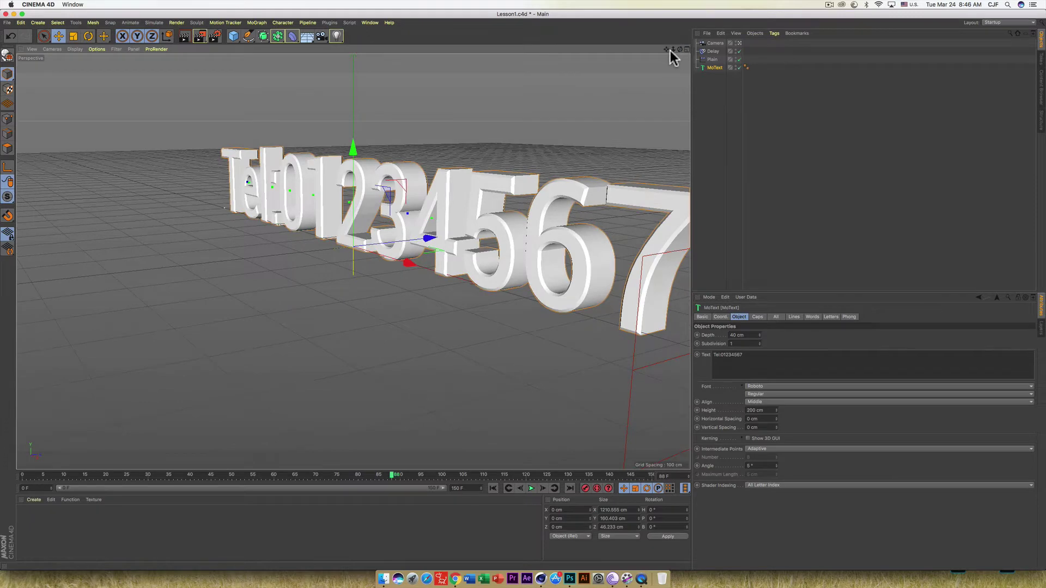
pyautogui.moveTo(670, 50)
pyautogui.mouseDown()
pyautogui.moveTo(648, 55)
pyautogui.moveTo(587, 127)
pyautogui.mouseUp()
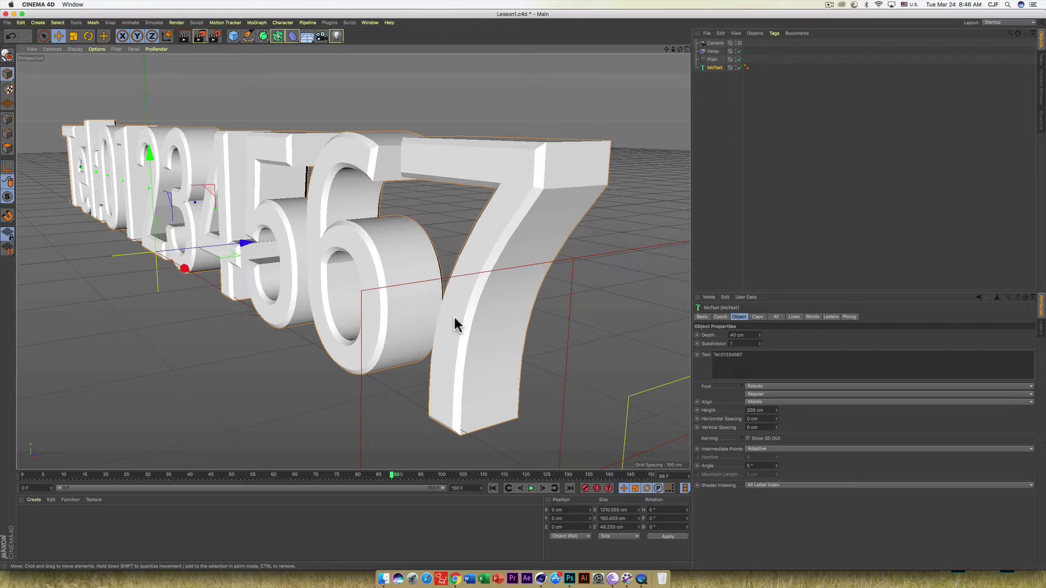
# Step: Create a new material, Mat, and set its colour to saturated red
pyautogui.click(33, 499)
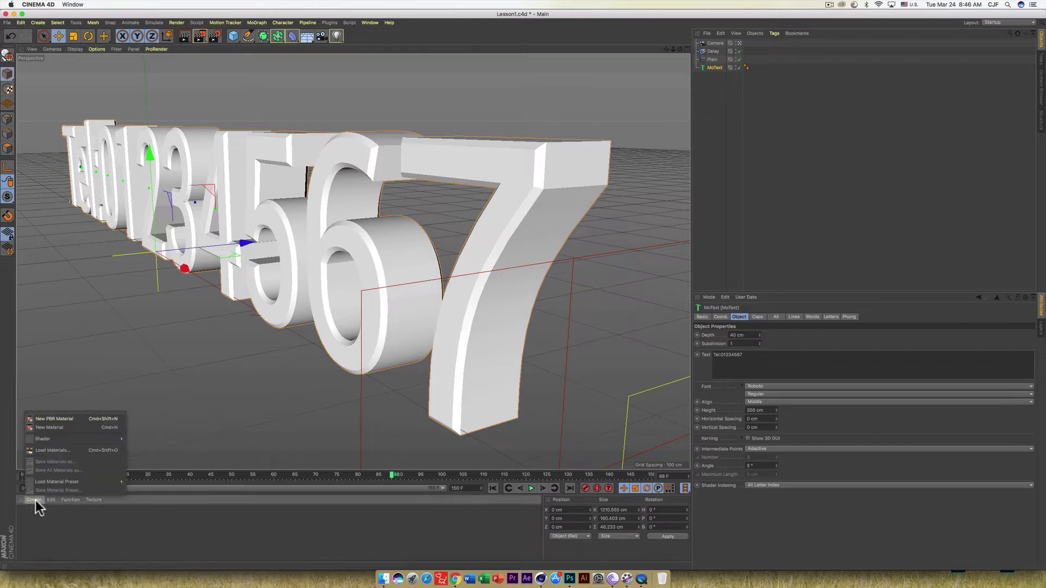
pyautogui.click(47, 428)
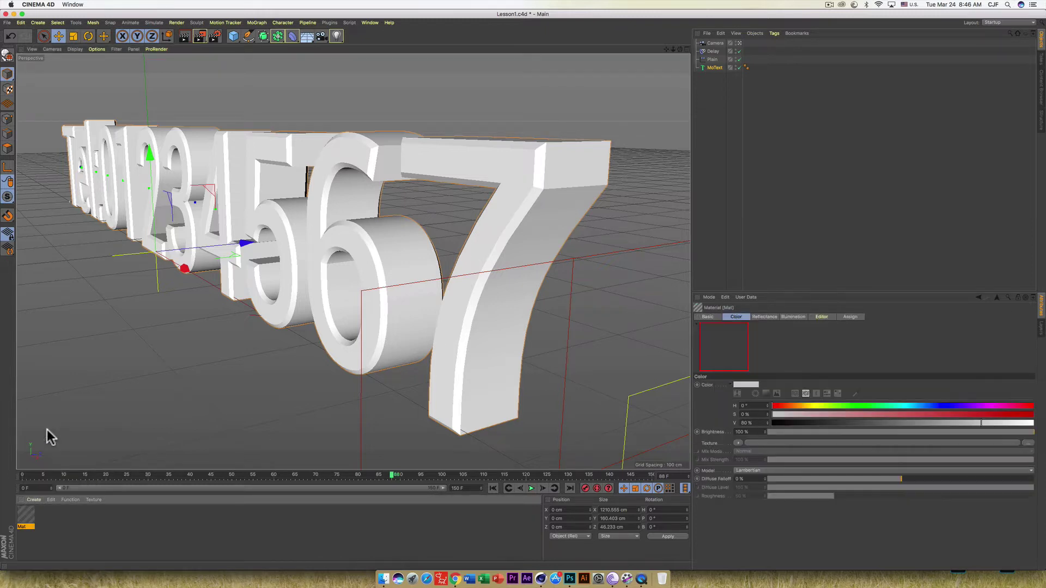
pyautogui.doubleClick(26, 515)
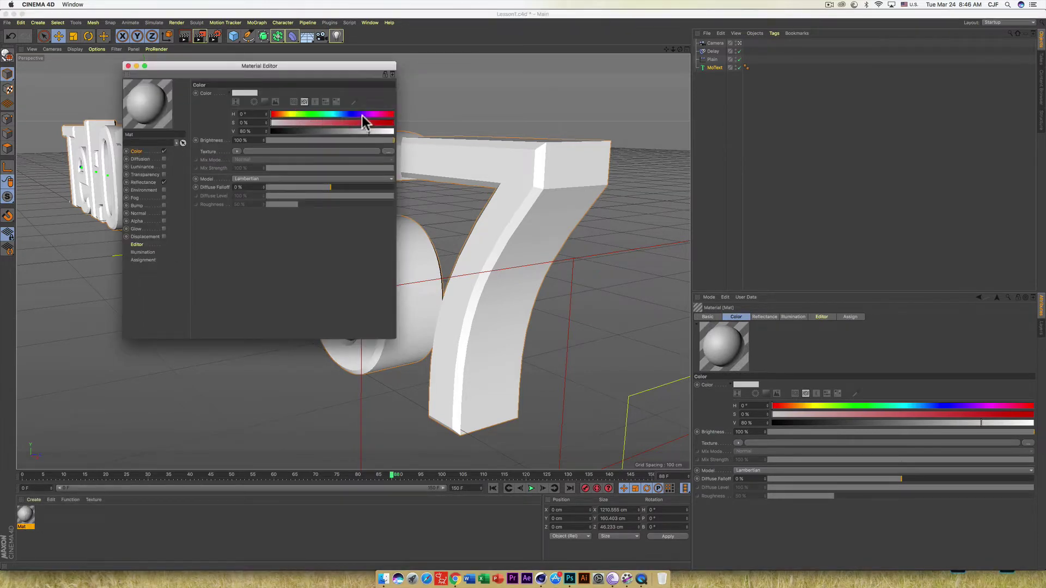
pyautogui.click(391, 114)
pyautogui.moveTo(390, 122); pyautogui.dragTo(431, 141)
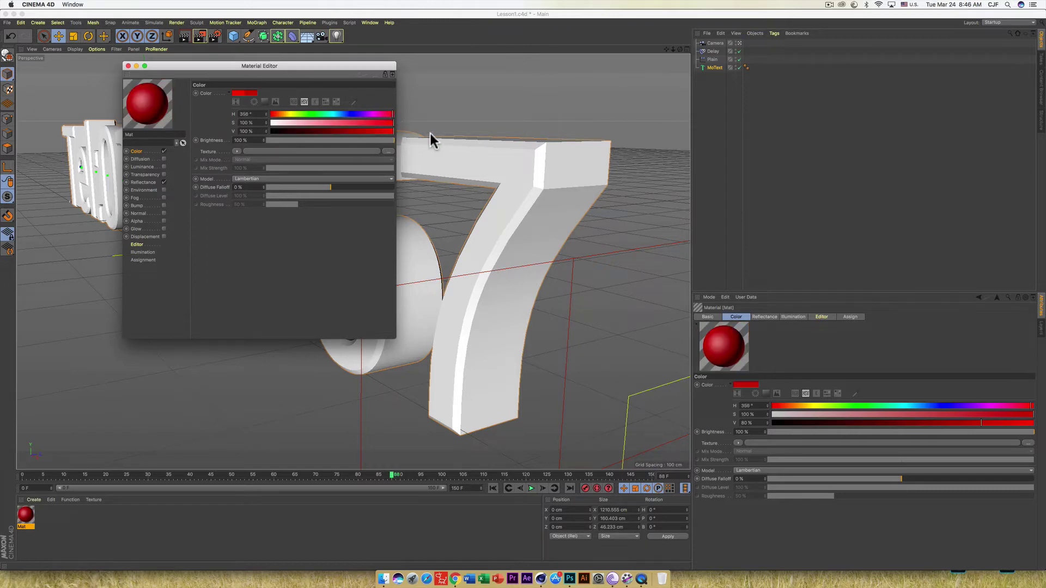
pyautogui.click(393, 114)
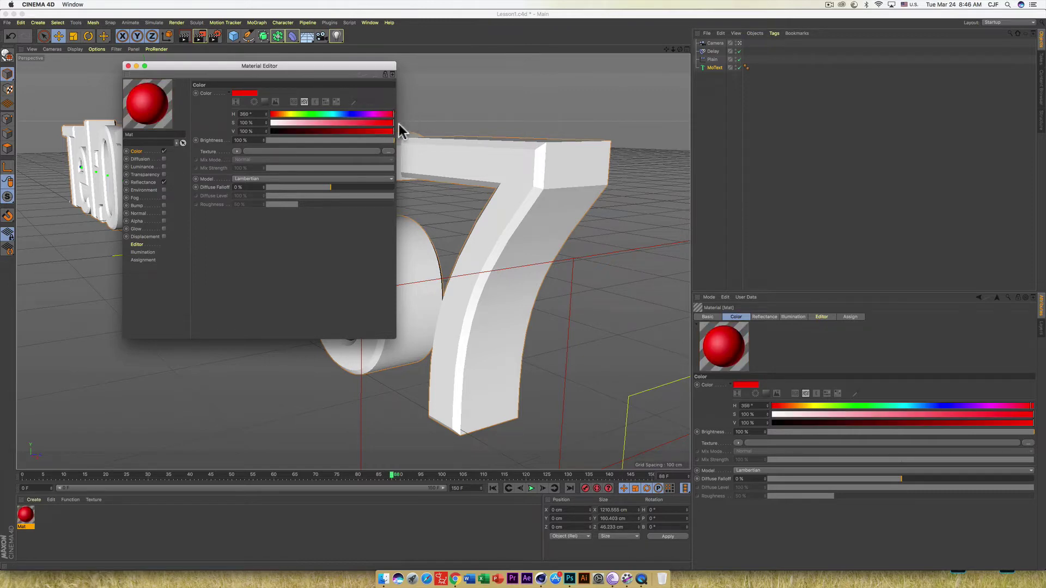
# Step: Add a Reflection (Legacy) reflectance layer with 40% brightness to Mat
pyautogui.click(145, 183)
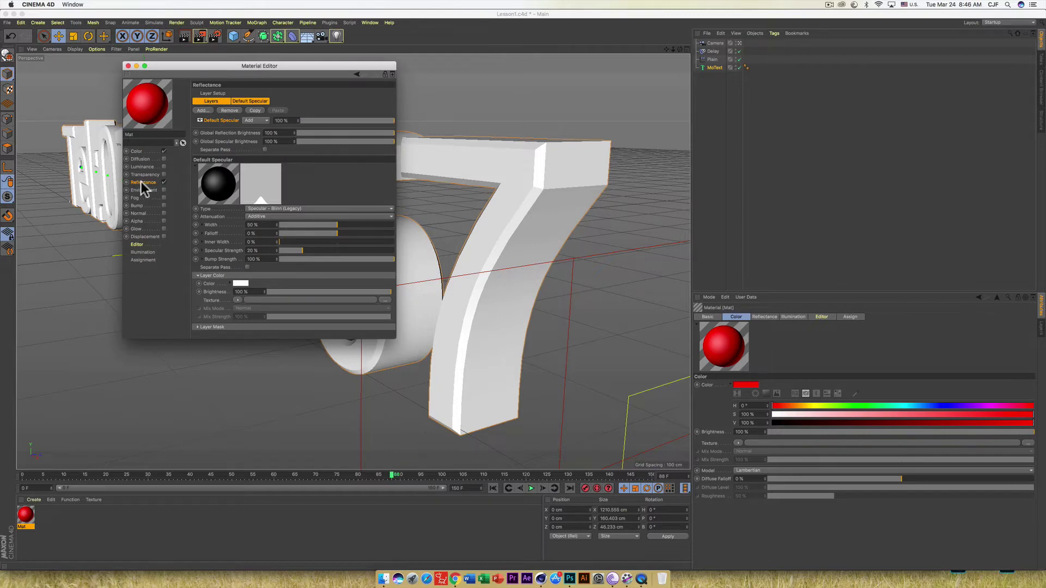
pyautogui.click(202, 111)
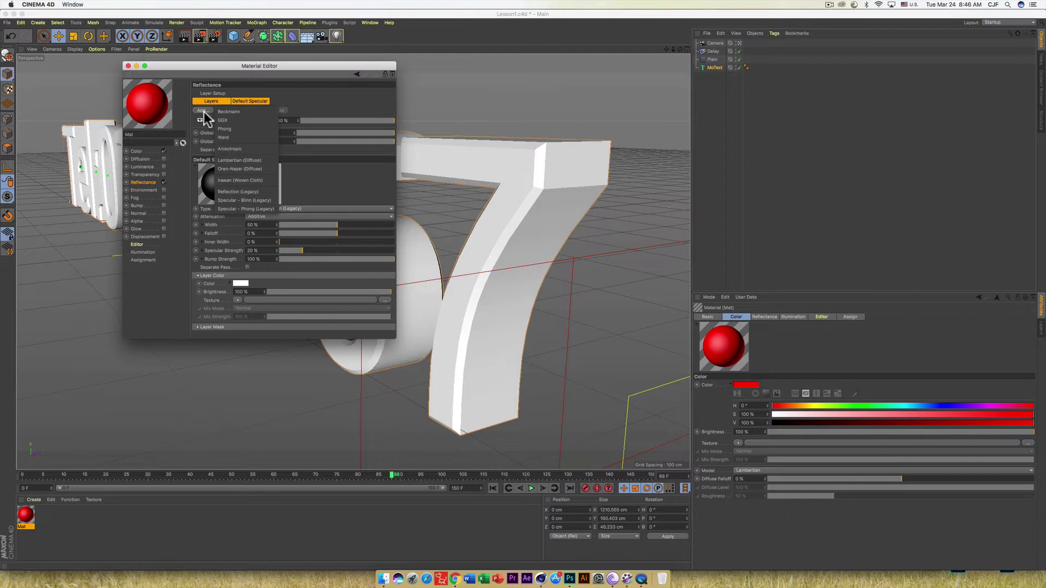
pyautogui.click(266, 192)
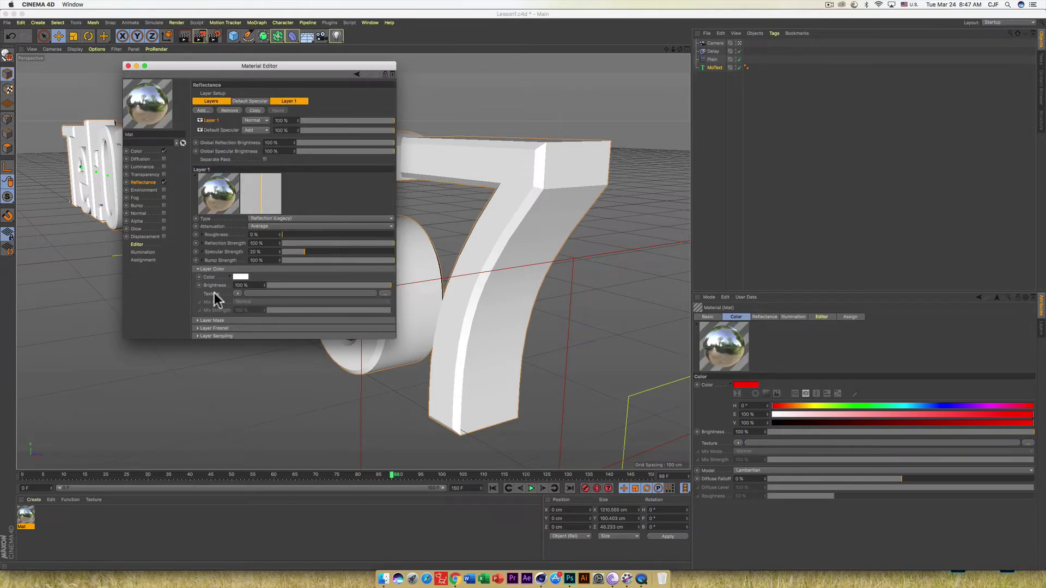
pyautogui.click(242, 285)
pyautogui.write('40')
pyautogui.press('Return')
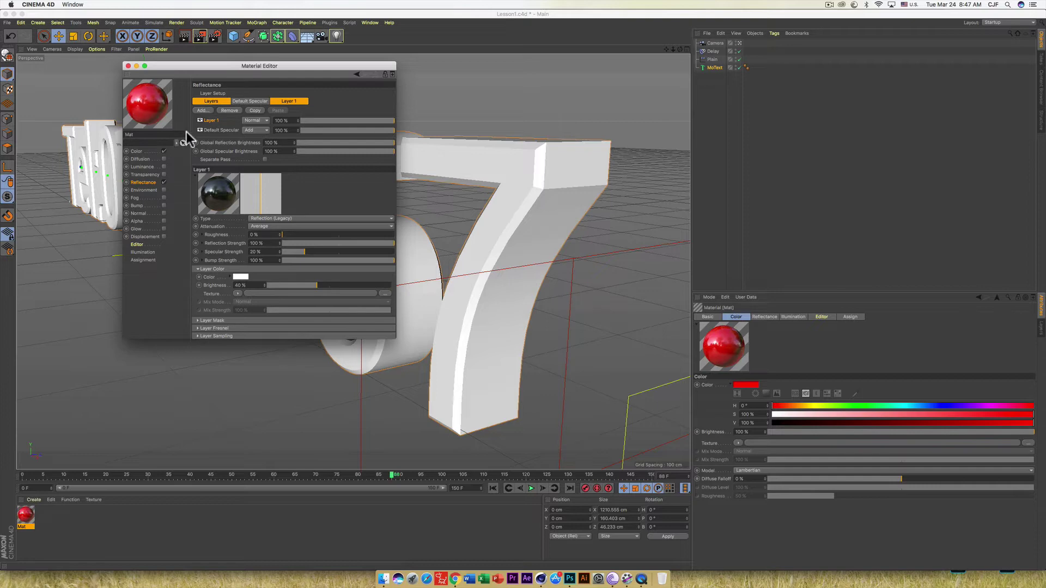
pyautogui.click(128, 65)
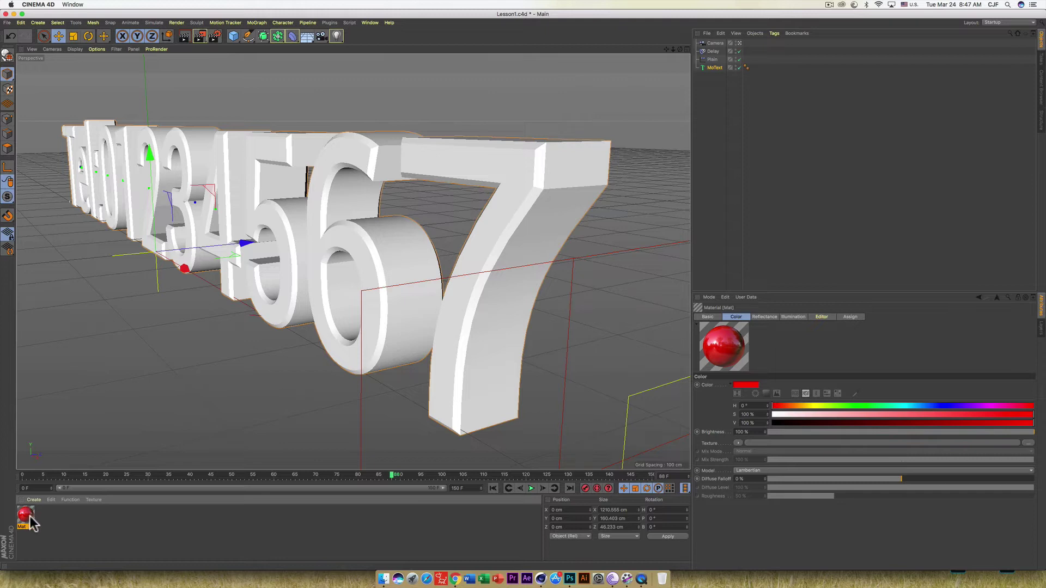
# Step: Duplicate the red material as Mat.1 and set its saturation to 0% to make it white
pyautogui.keyDown('ctrl'); pyautogui.moveTo(30, 518); pyautogui.dragTo(55, 518); pyautogui.keyUp('ctrl')
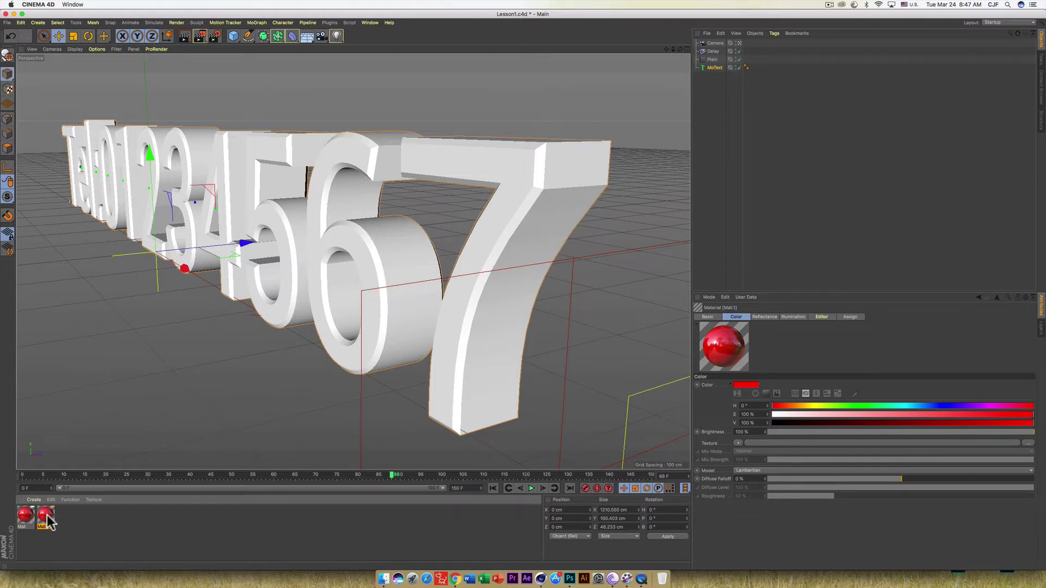
pyautogui.doubleClick(46, 515)
pyautogui.click(139, 143)
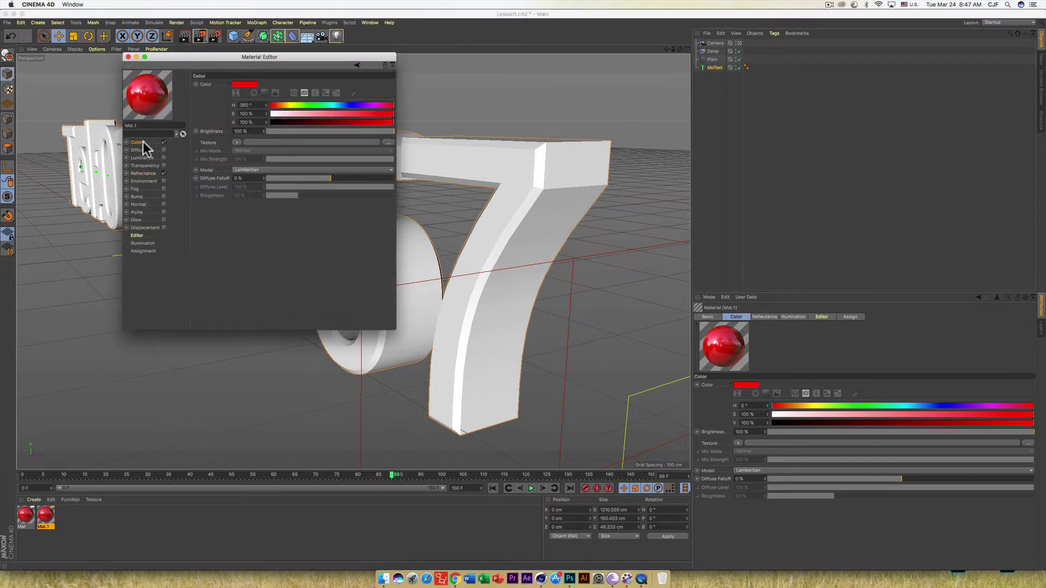
pyautogui.moveTo(289, 113); pyautogui.dragTo(254, 111)
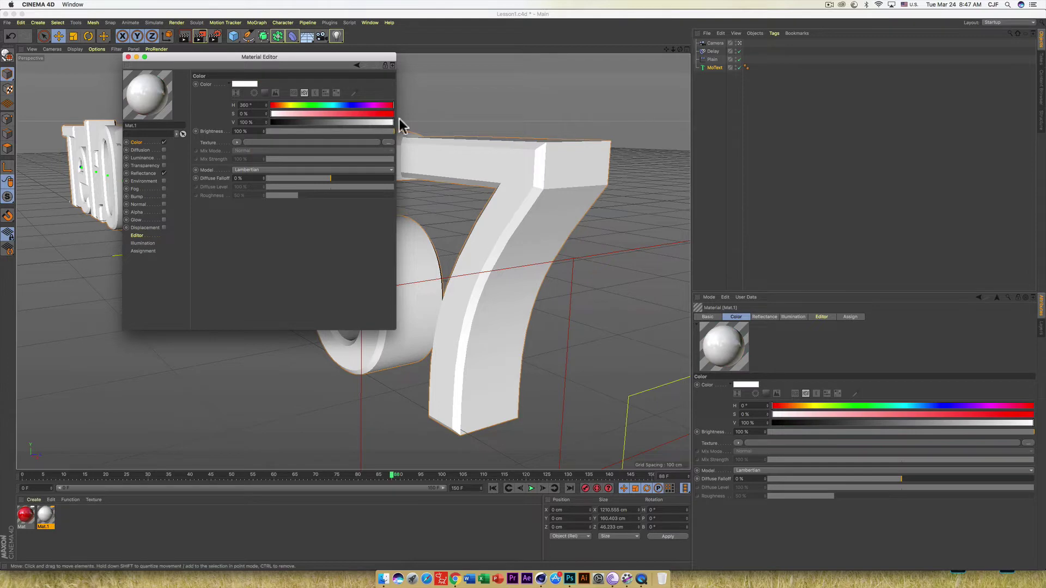
pyautogui.click(128, 57)
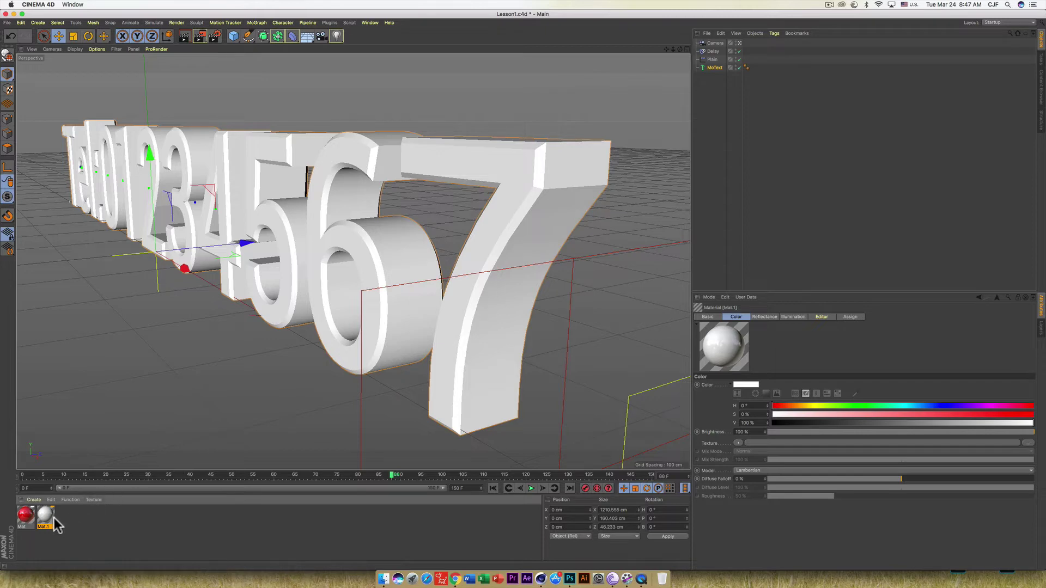
# Step: Create Mat.2 and colour it yellow at H 48°, S 83%
pyautogui.doubleClick(68, 518)
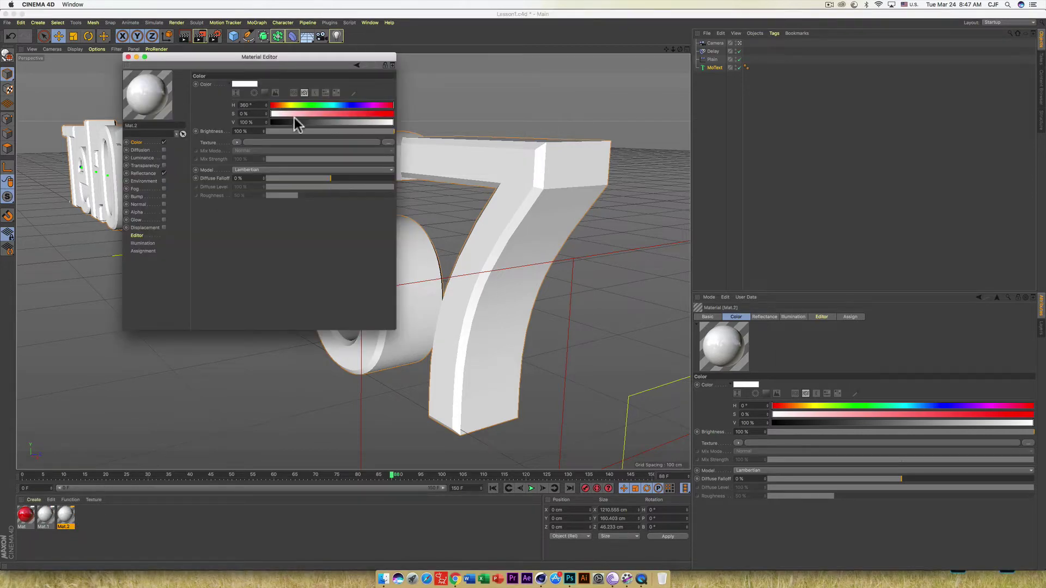
pyautogui.click(287, 104)
pyautogui.click(373, 113)
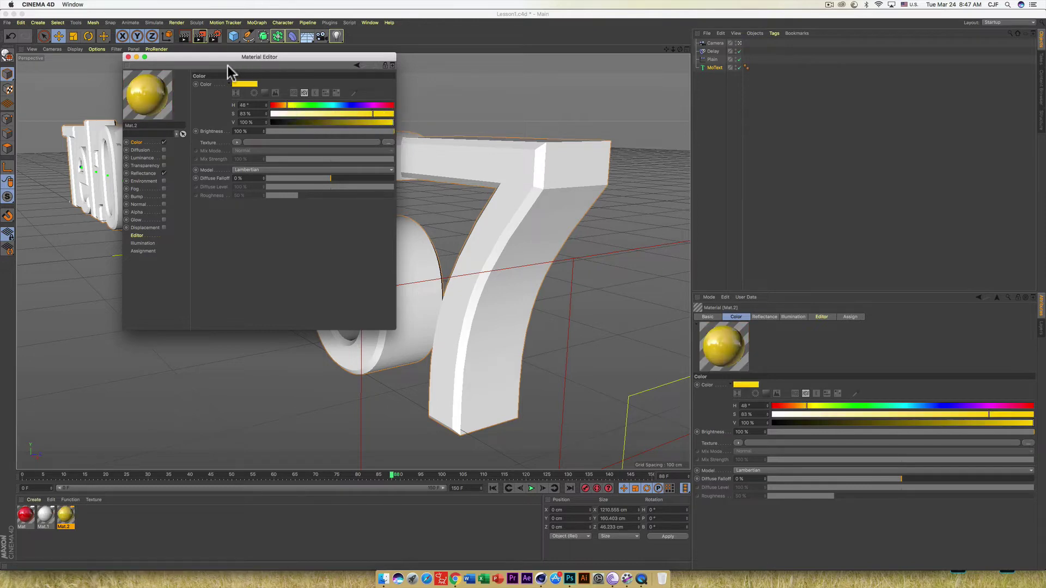
pyautogui.click(128, 56)
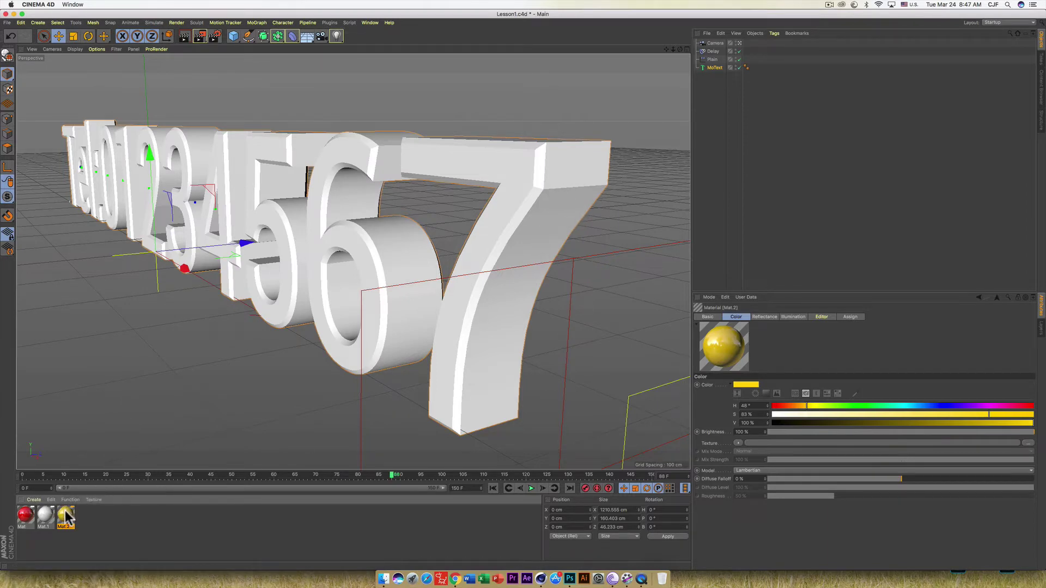
# Step: Apply yellow Mat.2 to MoText, then red Mat restricted to the C1 front caps
pyautogui.moveTo(66, 515); pyautogui.dragTo(798, 70)
pyautogui.moveTo(717, 68); pyautogui.dragTo(716, 68)
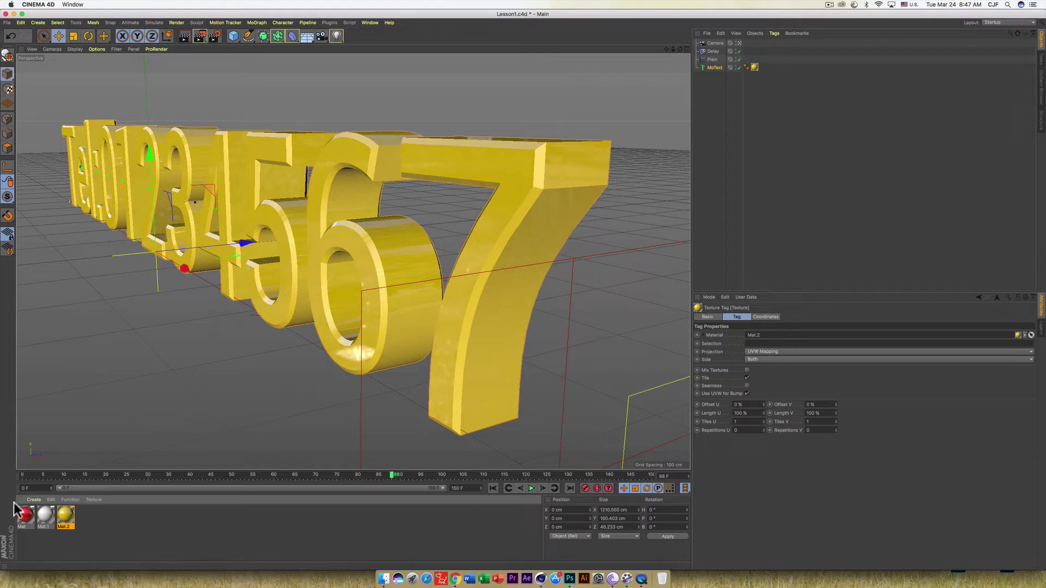
pyautogui.moveTo(25, 514); pyautogui.dragTo(785, 60)
pyautogui.moveTo(708, 69); pyautogui.dragTo(718, 68)
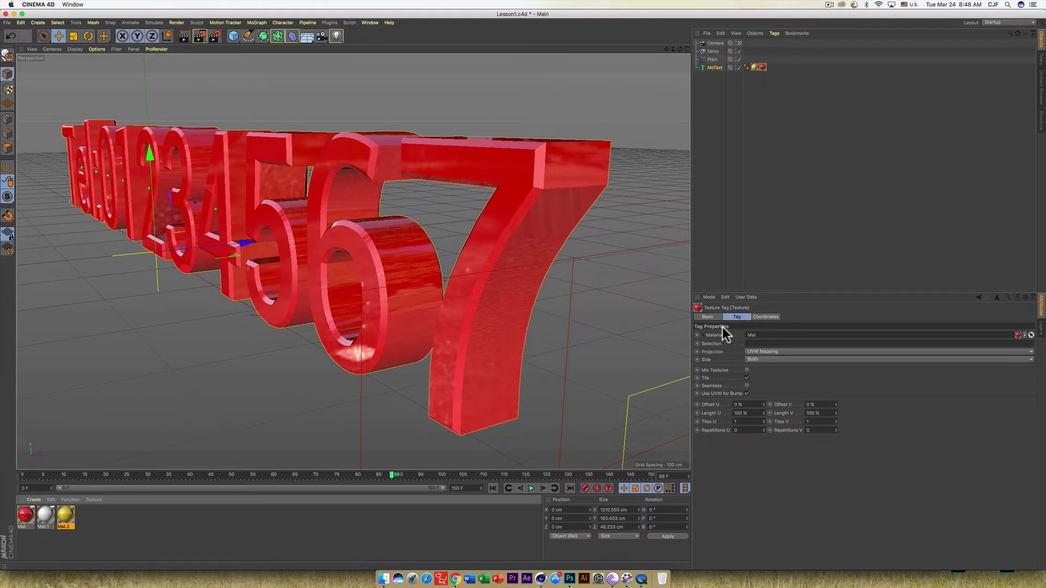
pyautogui.click(756, 343)
pyautogui.write('C1')
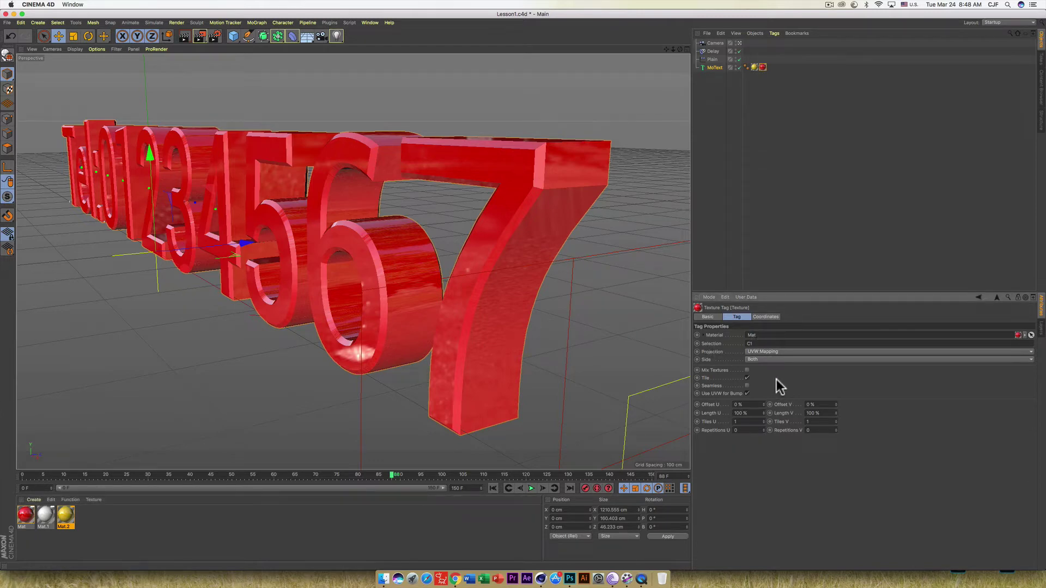
pyautogui.press('Return')
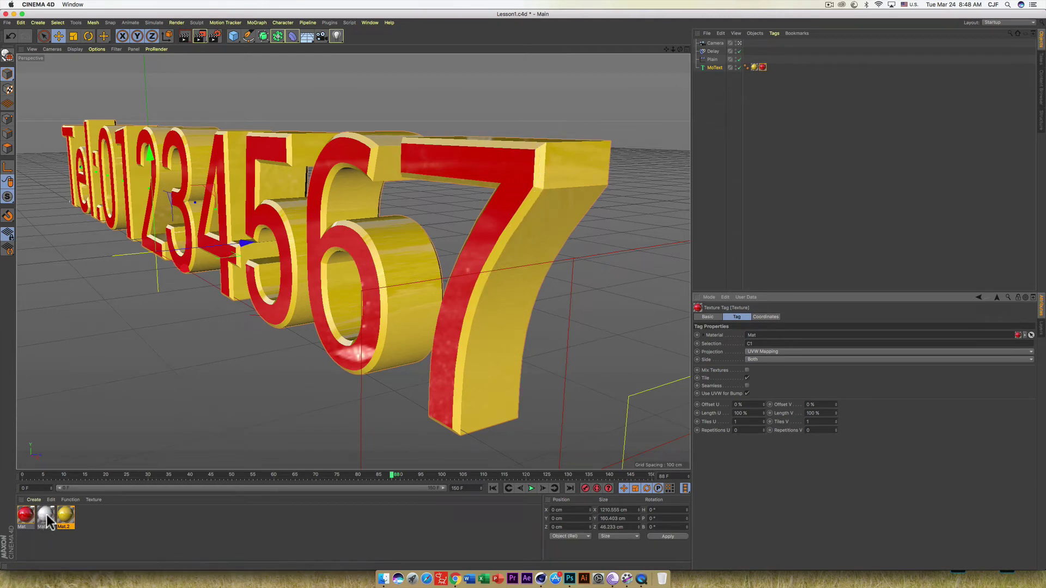
# Step: Apply white Mat.1 to MoText restricted to the R1 front rounding
pyautogui.moveTo(45, 515)
pyautogui.mouseDown()
pyautogui.moveTo(736, 57)
pyautogui.moveTo(732, 66)
pyautogui.mouseUp()
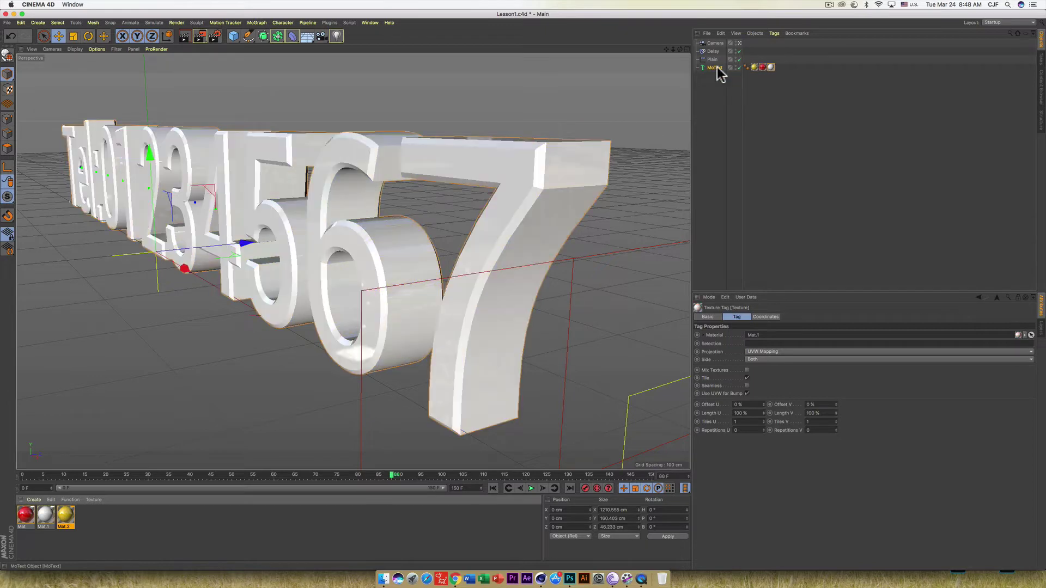
pyautogui.click(759, 343)
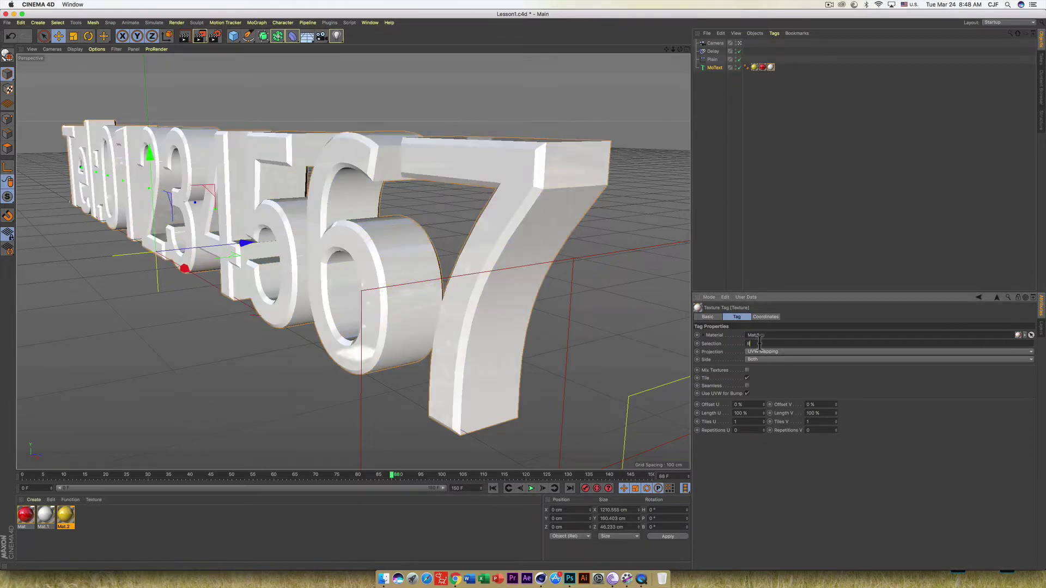
pyautogui.press('Return')
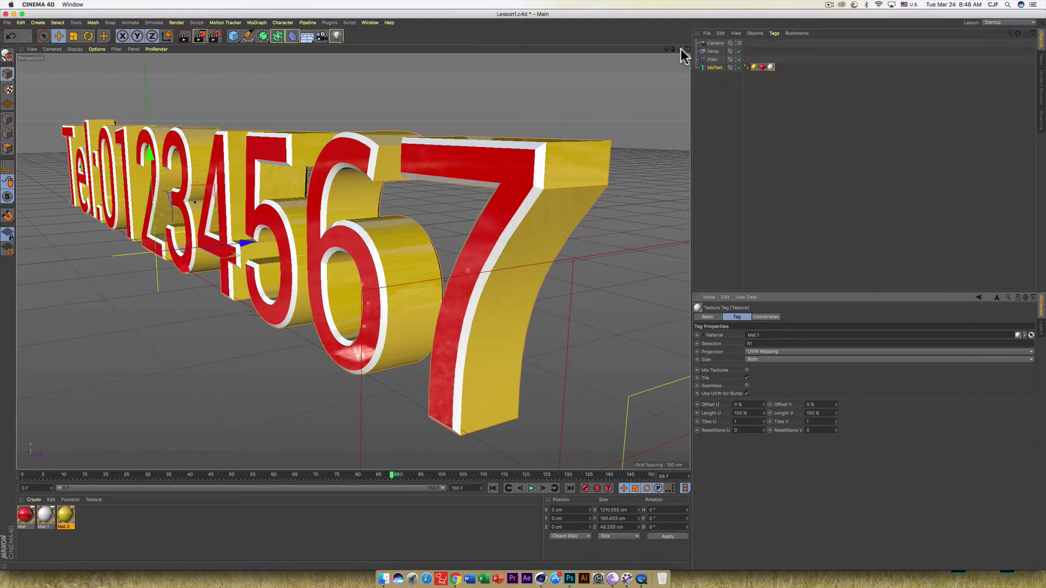
pyautogui.moveTo(679, 49); pyautogui.dragTo(678, 57)
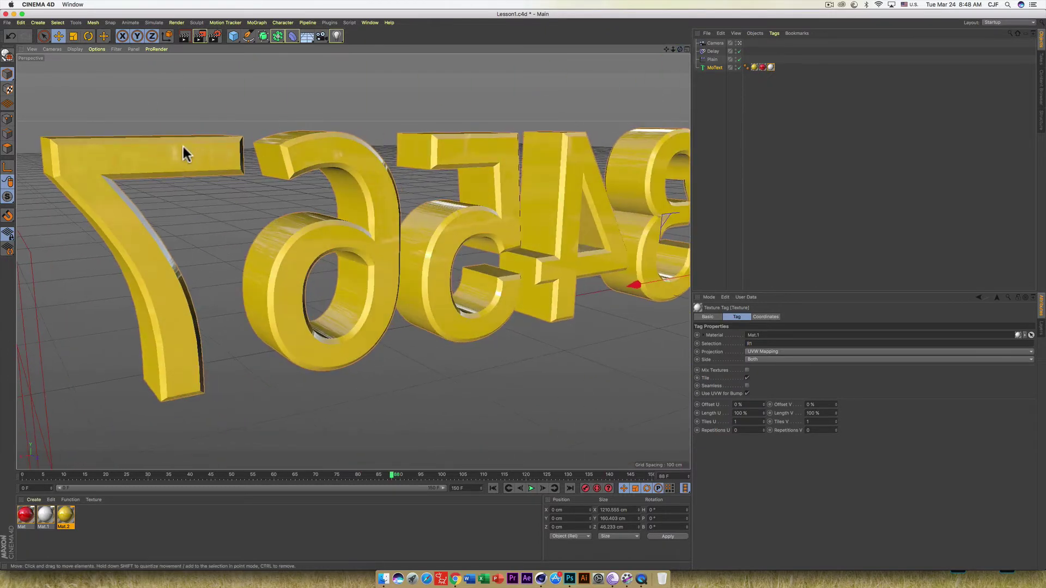
# Step: Add a second red Mat tag to MoText restricted to the C2 back caps
pyautogui.moveTo(26, 527)
pyautogui.mouseDown()
pyautogui.moveTo(747, 85)
pyautogui.moveTo(720, 67)
pyautogui.mouseUp()
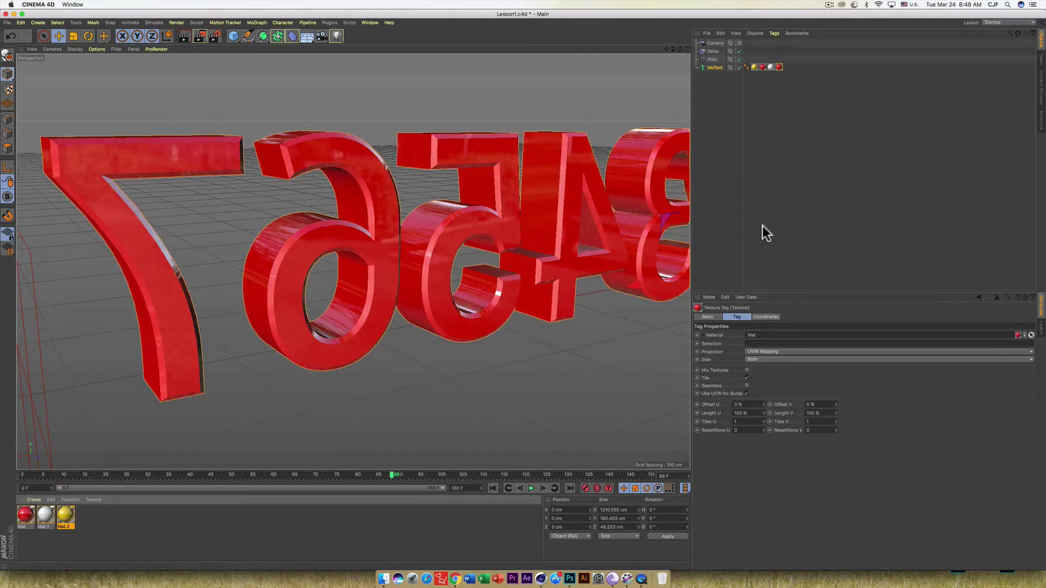
pyautogui.click(762, 343)
pyautogui.write('C2')
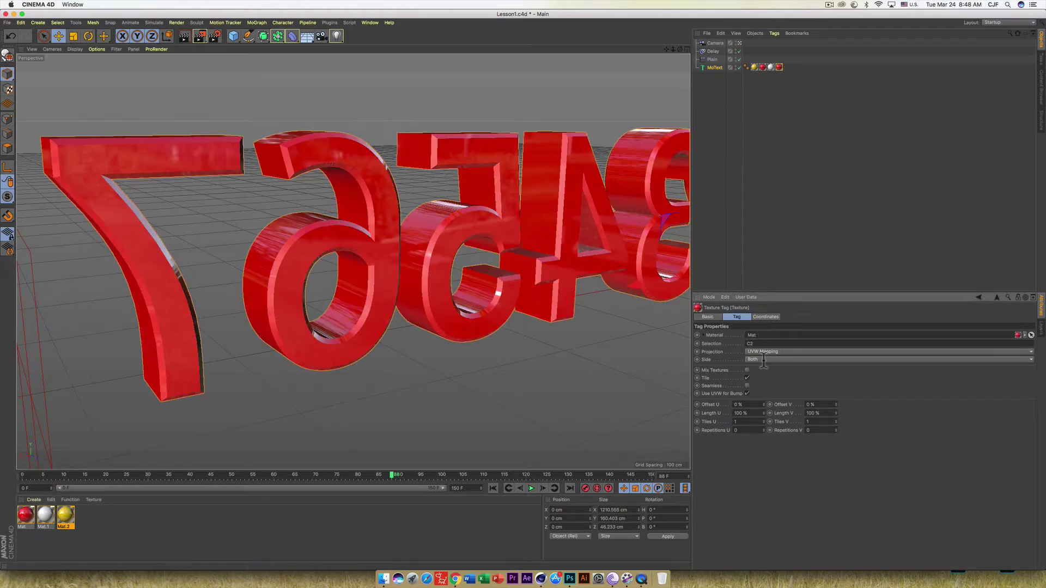
pyautogui.press('Return')
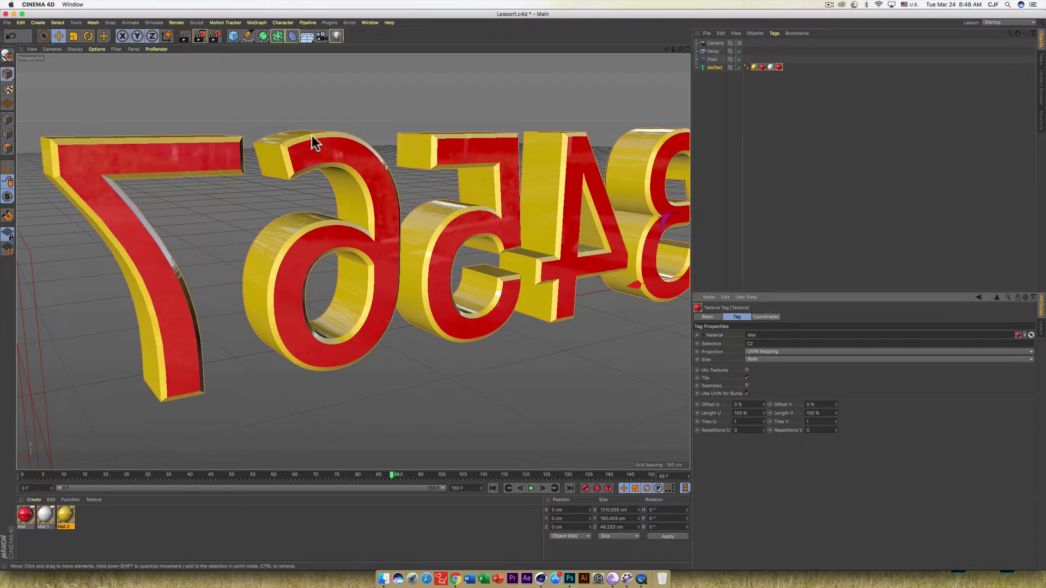
# Step: Add a second white Mat.1 tag restricted to R2 and return to the default view
pyautogui.moveTo(47, 513); pyautogui.dragTo(157, 436)
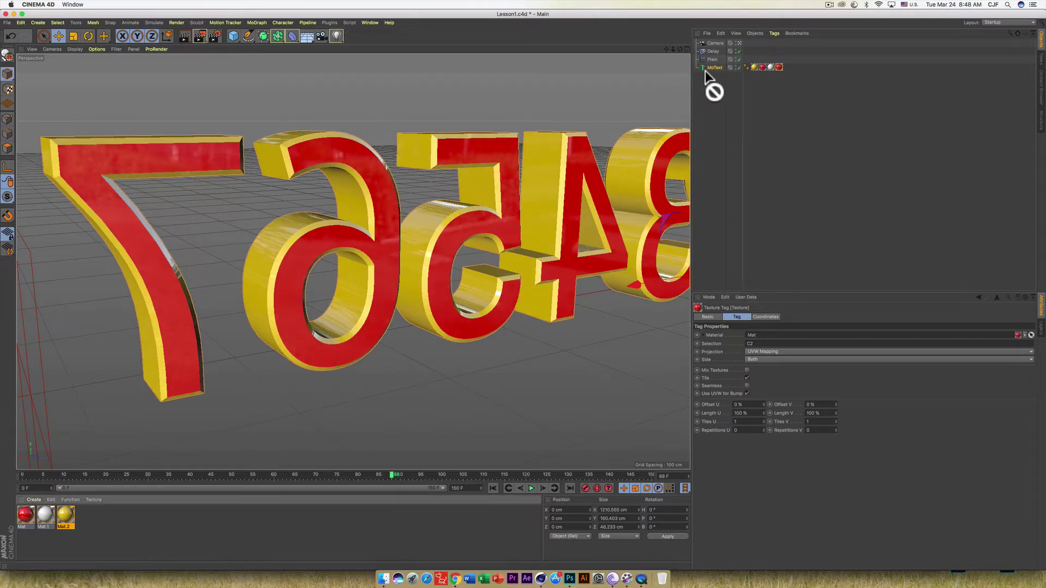
pyautogui.moveTo(712, 67); pyautogui.dragTo(711, 66)
pyautogui.click(767, 343)
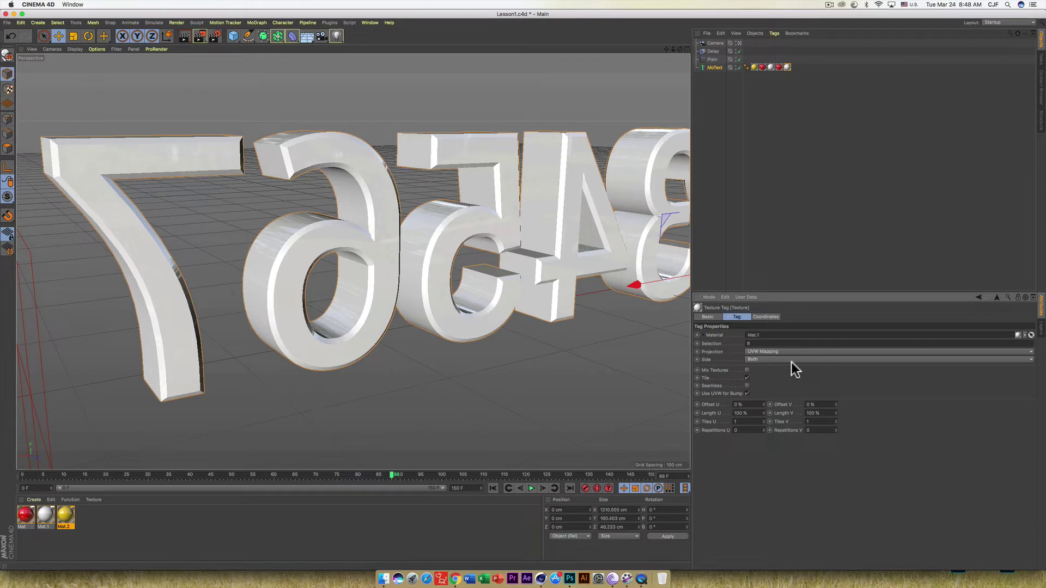
pyautogui.write('2')
pyautogui.press('Return')
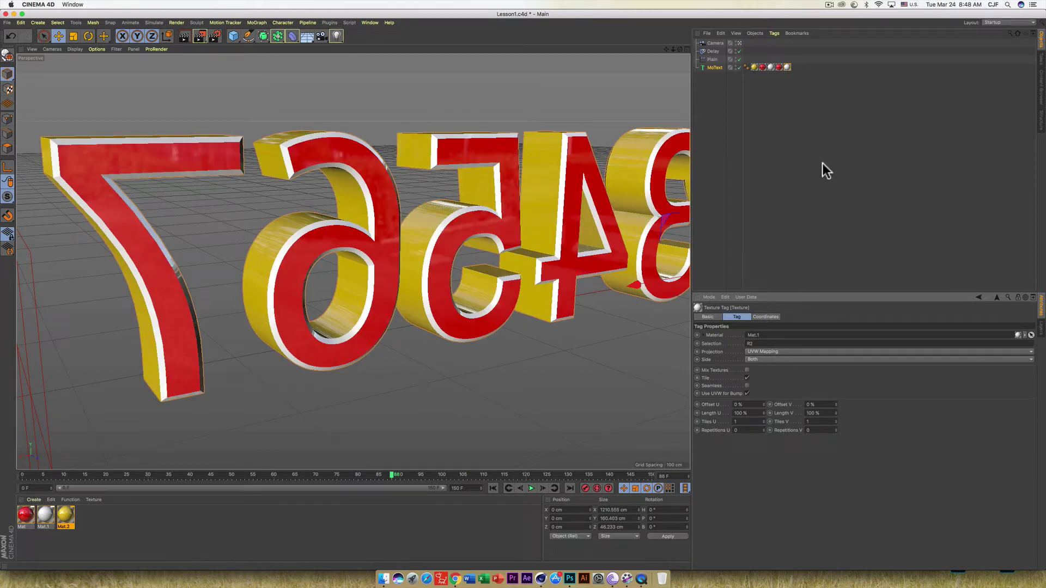
pyautogui.click(740, 43)
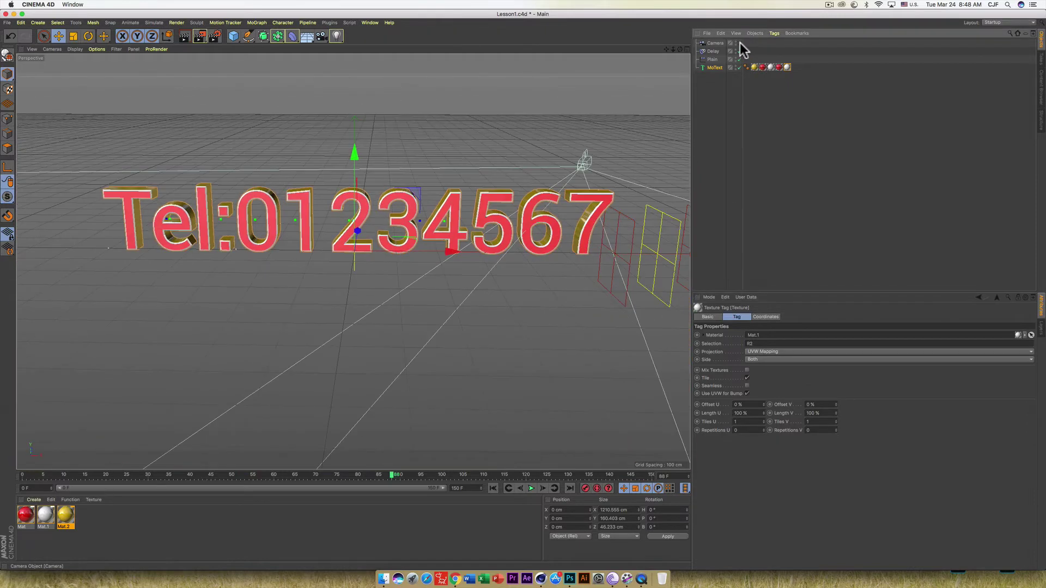
pyautogui.click(531, 489)
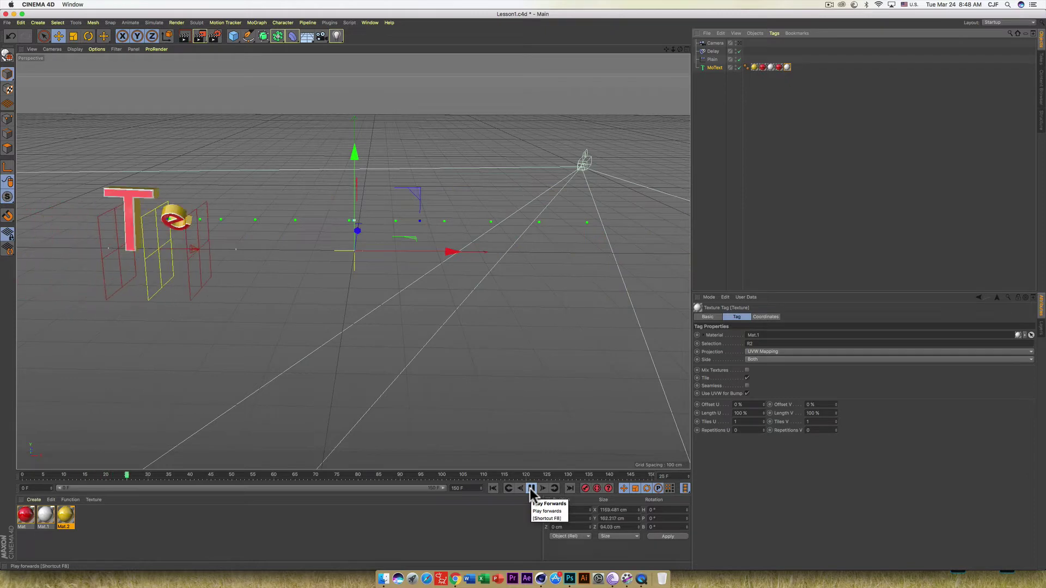
pyautogui.click(531, 489)
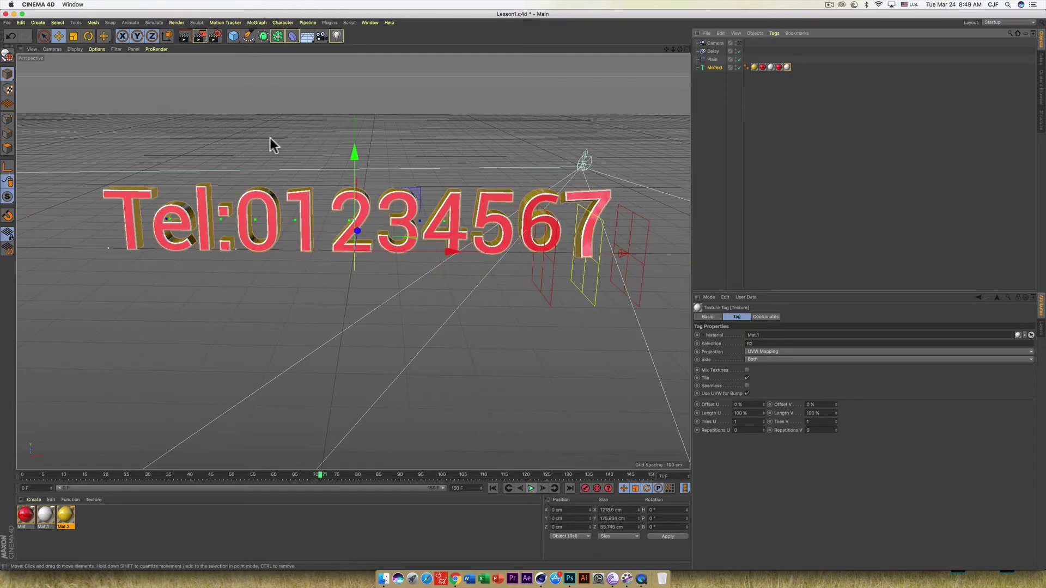
pyautogui.click(182, 36)
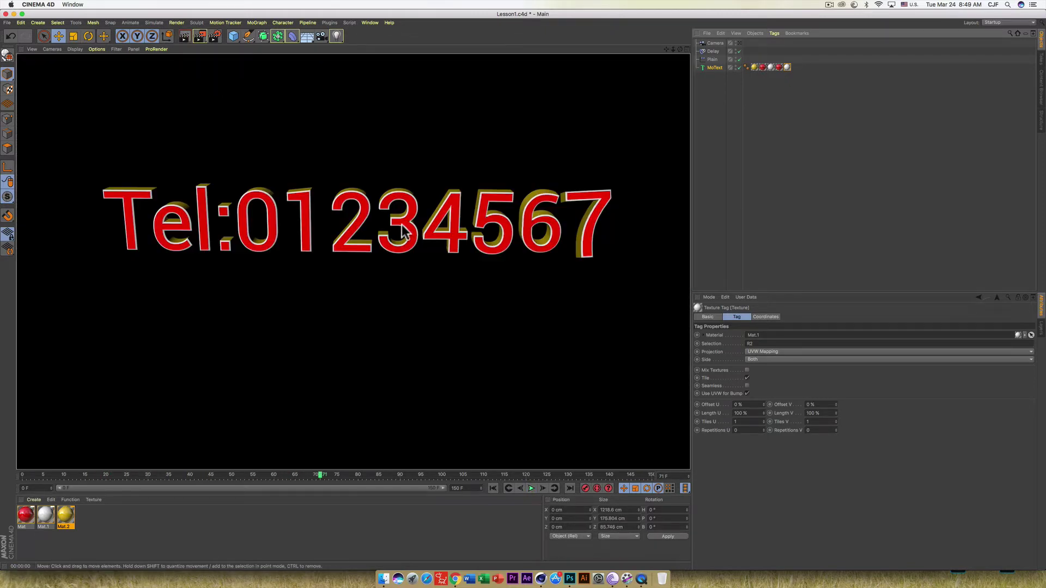
pyautogui.click(386, 287)
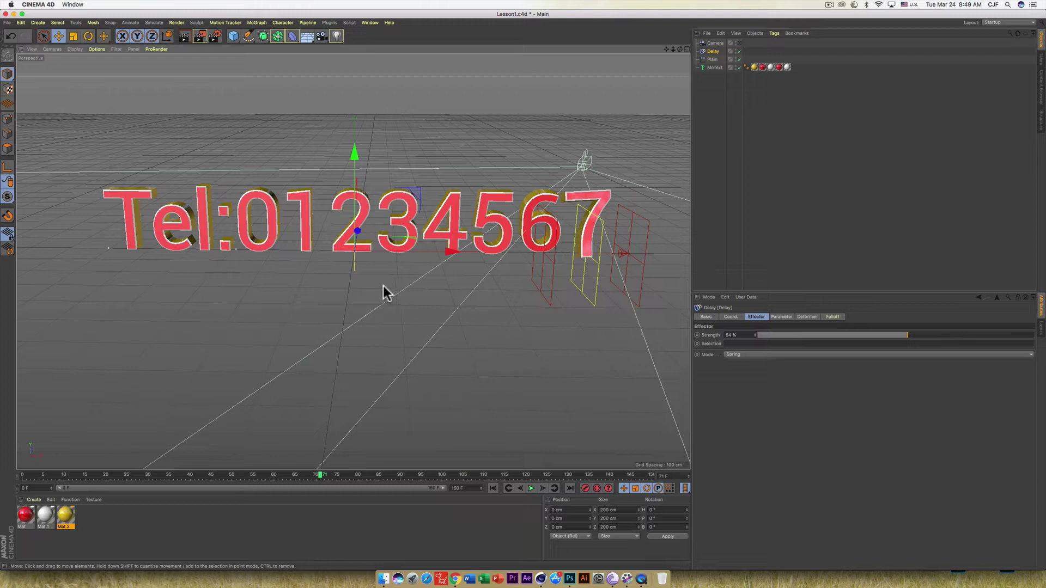
# Step: Add a Plane primitive and edit its width and height values
pyautogui.click(238, 37)
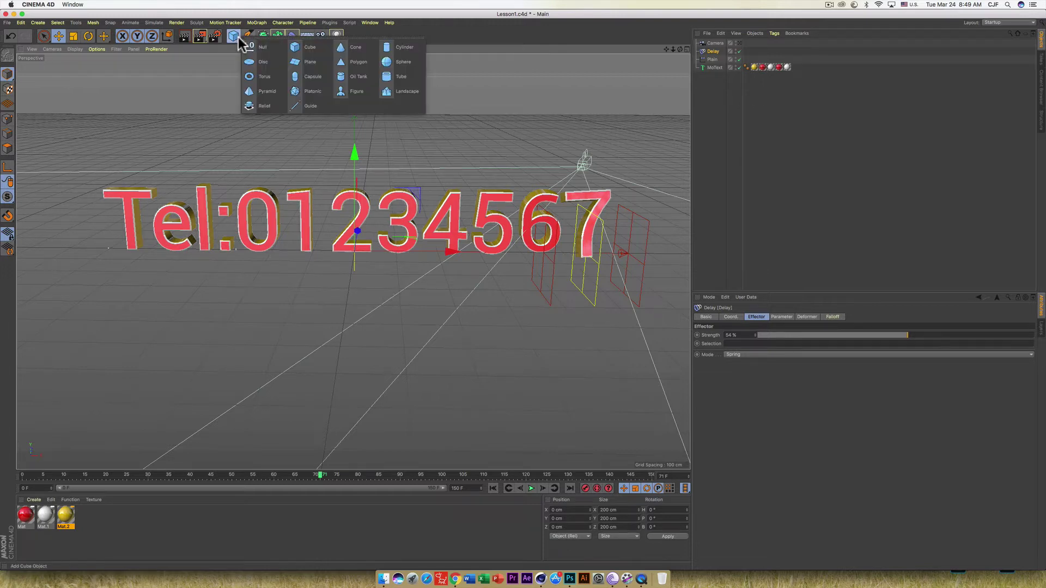
pyautogui.click(305, 62)
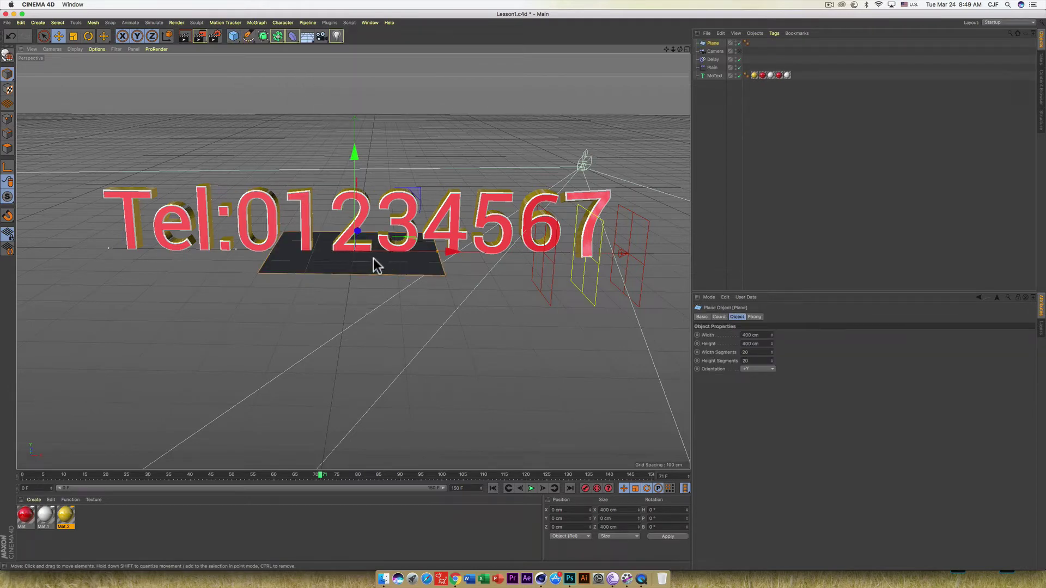
pyautogui.click(745, 336)
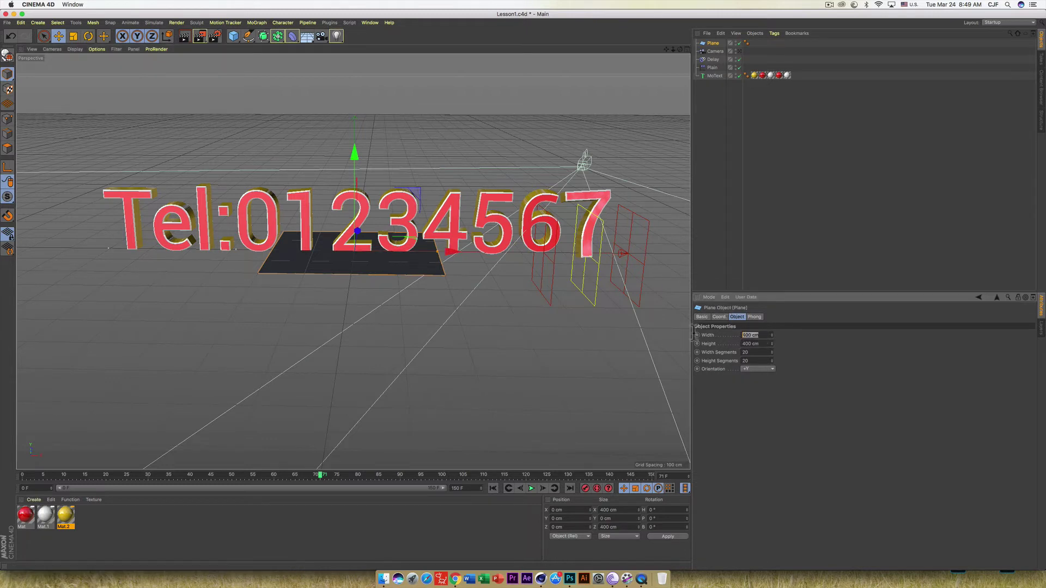
pyautogui.press('Return')
pyautogui.click(765, 343)
pyautogui.write('200')
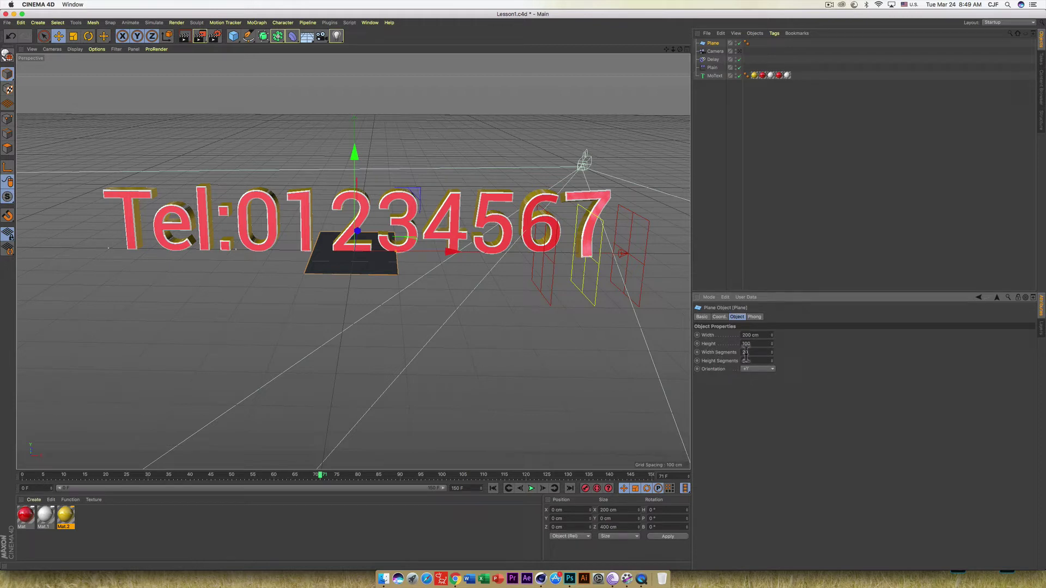
pyautogui.click(757, 352)
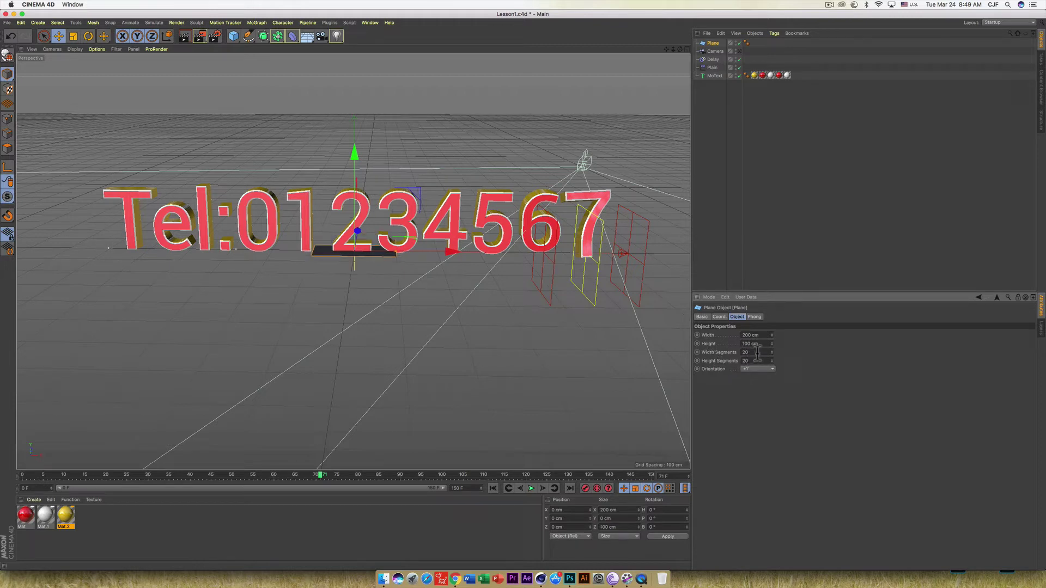
pyautogui.click(762, 335)
pyautogui.write('00')
pyautogui.click(765, 343)
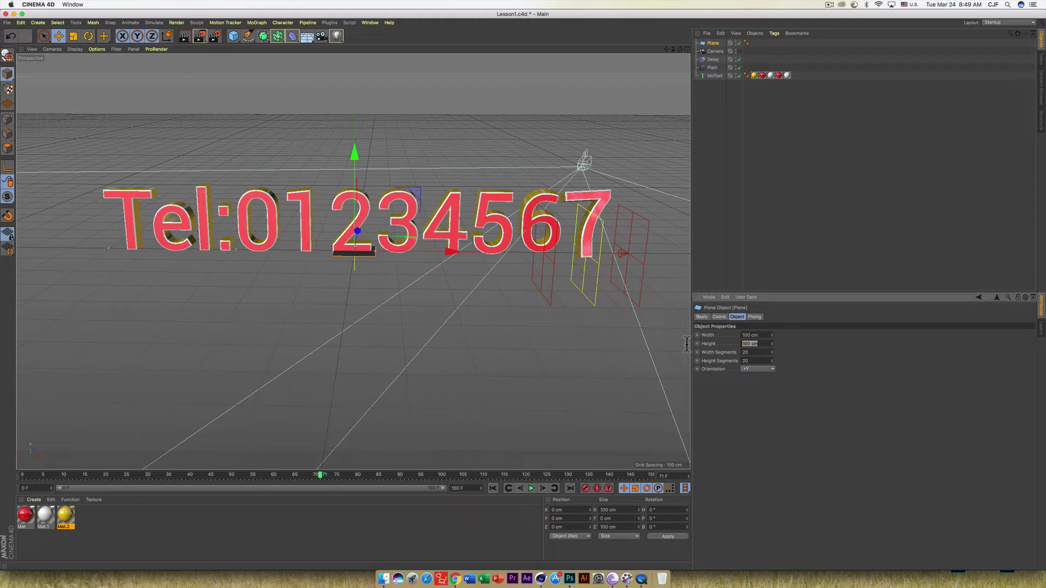
pyautogui.click(761, 353)
pyautogui.write('1')
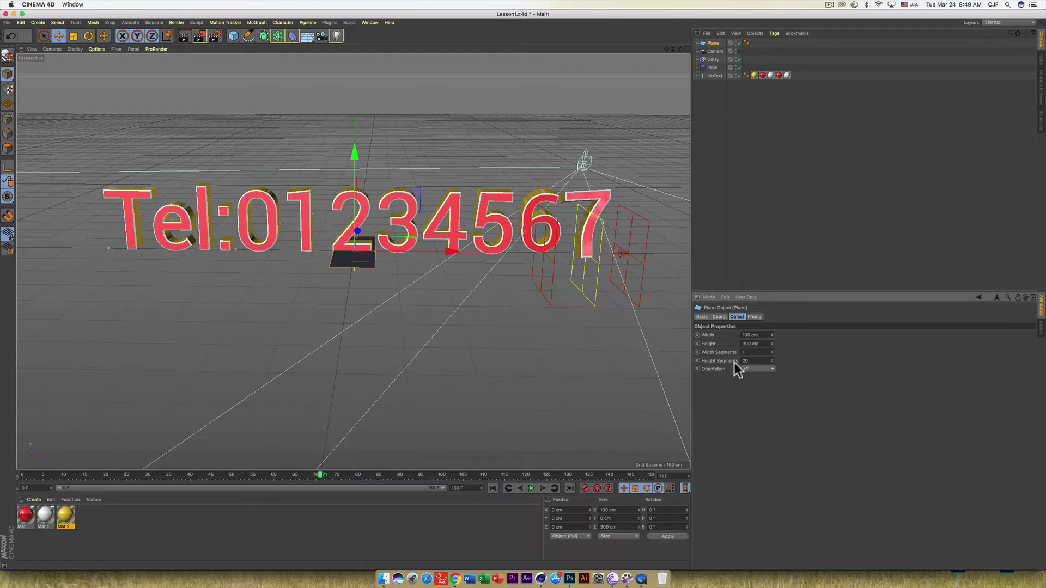
# Step: Give the plane one segment each way and drag it to about 74 × 940 cm
pyautogui.press('Tab')
pyautogui.write('1')
pyautogui.press('Return')
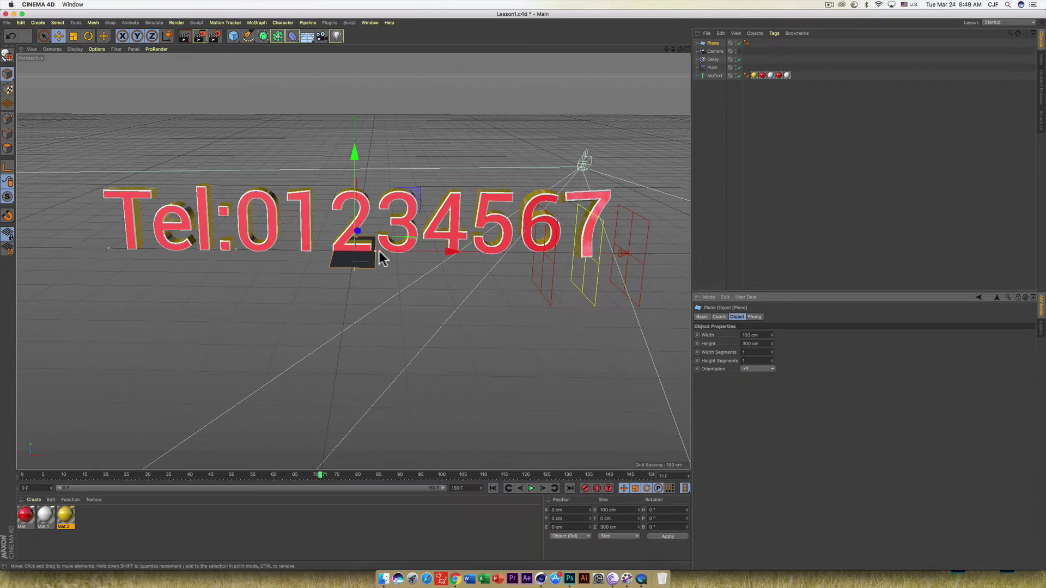
pyautogui.moveTo(361, 243); pyautogui.dragTo(365, 214)
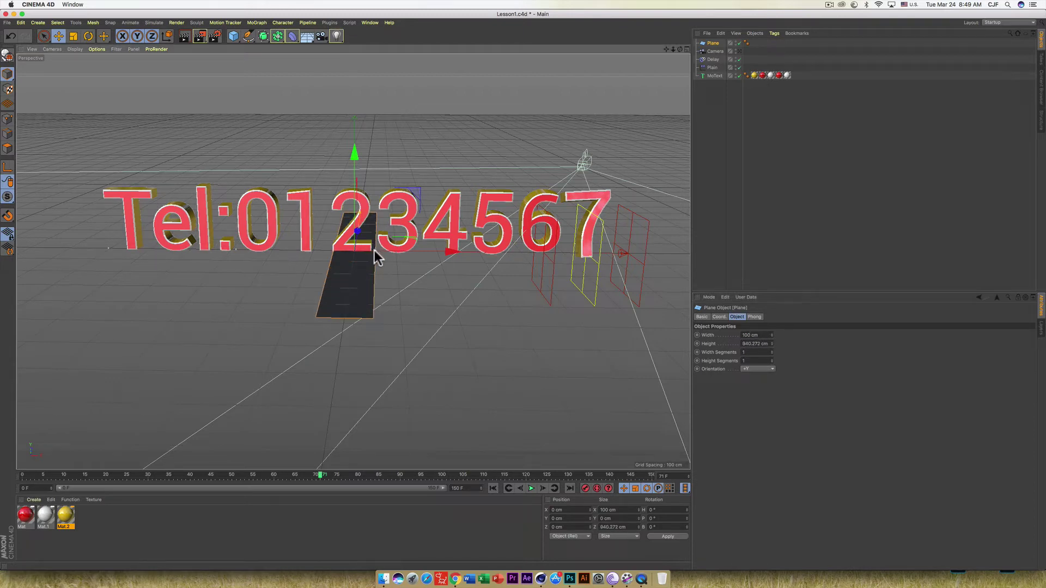
pyautogui.moveTo(374, 250); pyautogui.dragTo(369, 250)
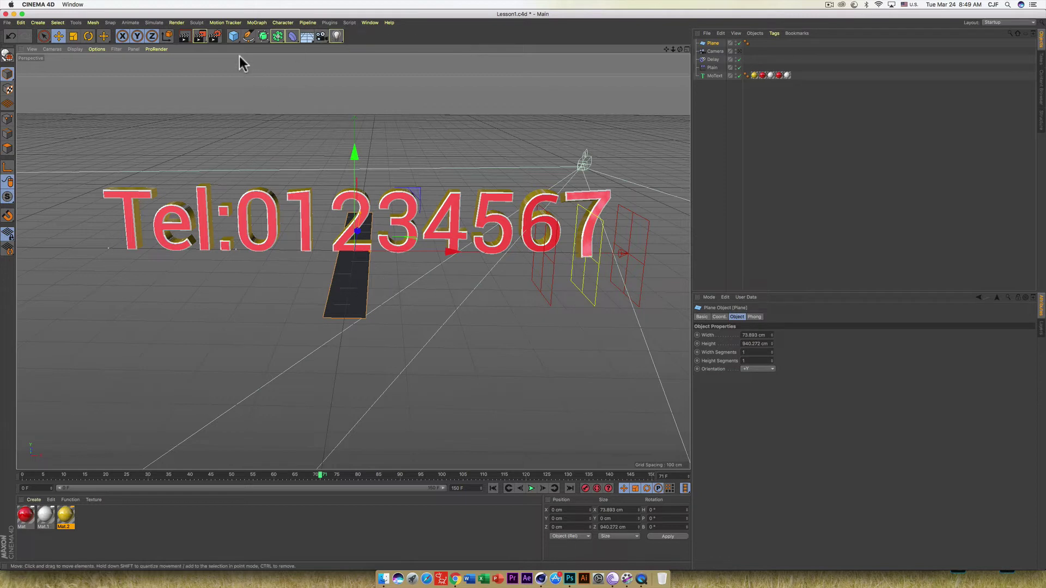
pyautogui.click(261, 21)
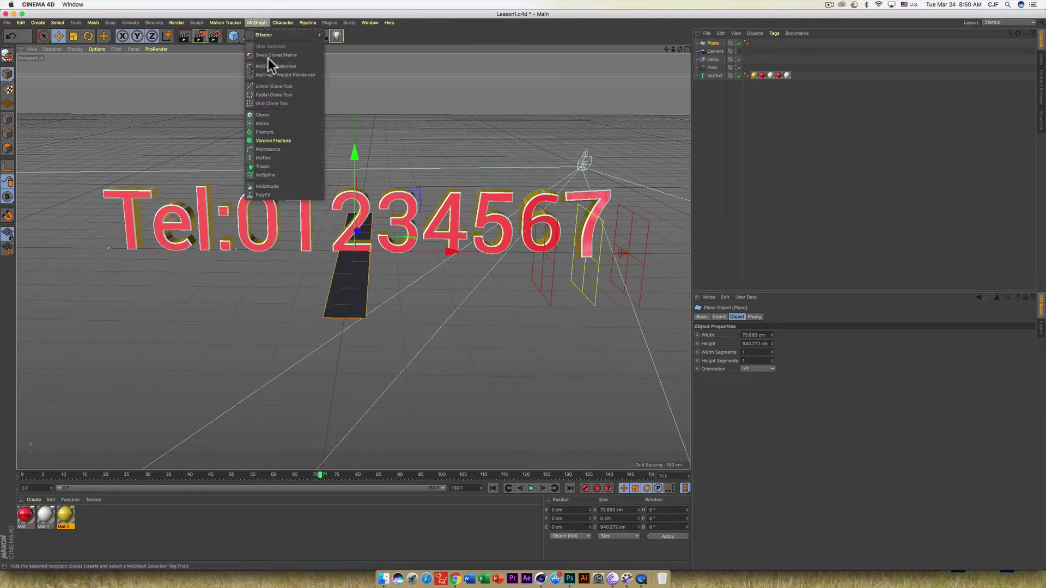
# Step: Clone the Plane with a Cloner using P.Y 0, P.X 128 cm and 8 clones
pyautogui.click(271, 116)
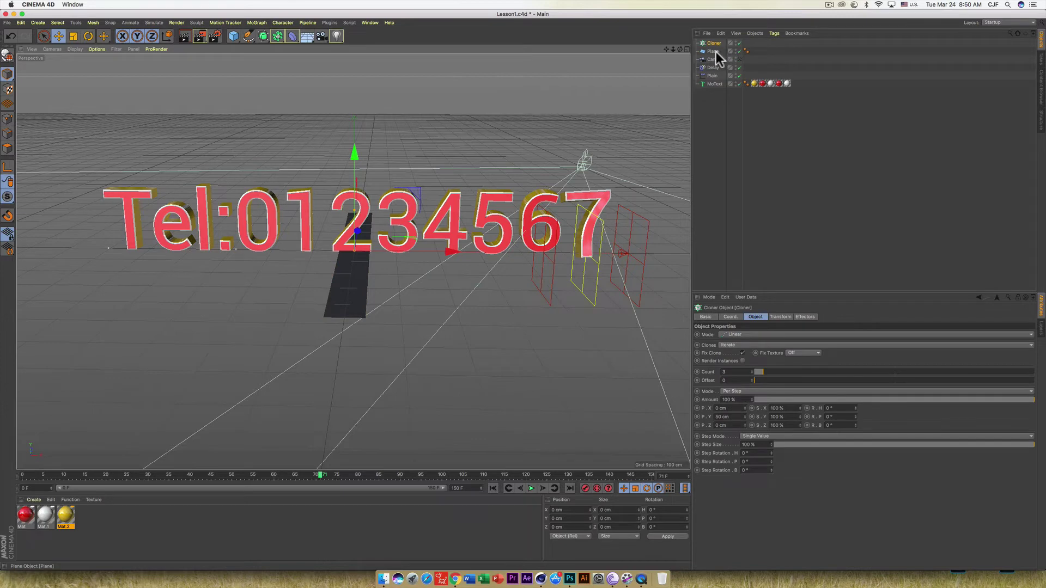
pyautogui.moveTo(715, 51); pyautogui.dragTo(715, 41)
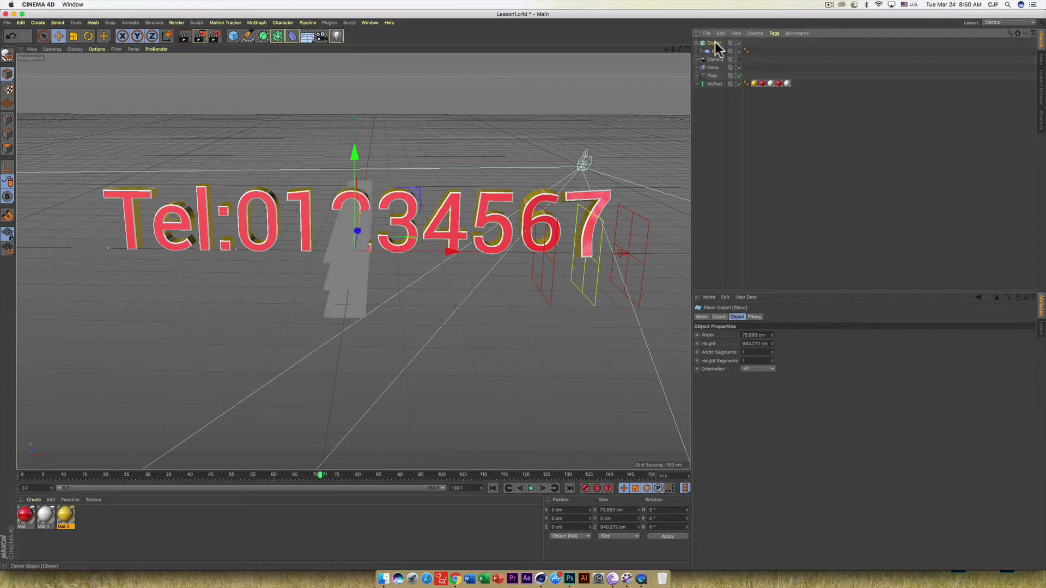
pyautogui.click(714, 43)
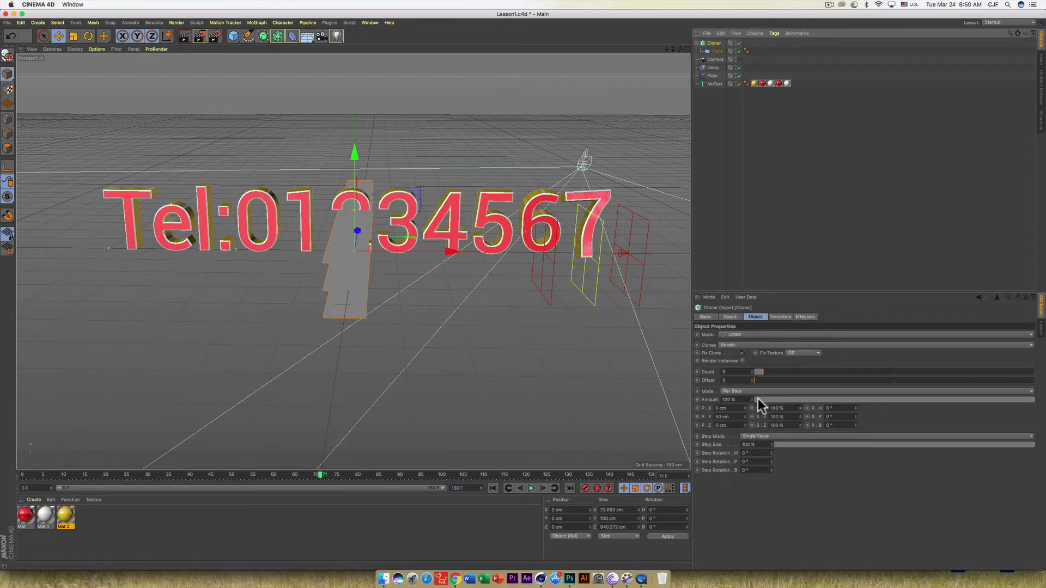
pyautogui.click(732, 417)
pyautogui.write('0')
pyautogui.press('Return')
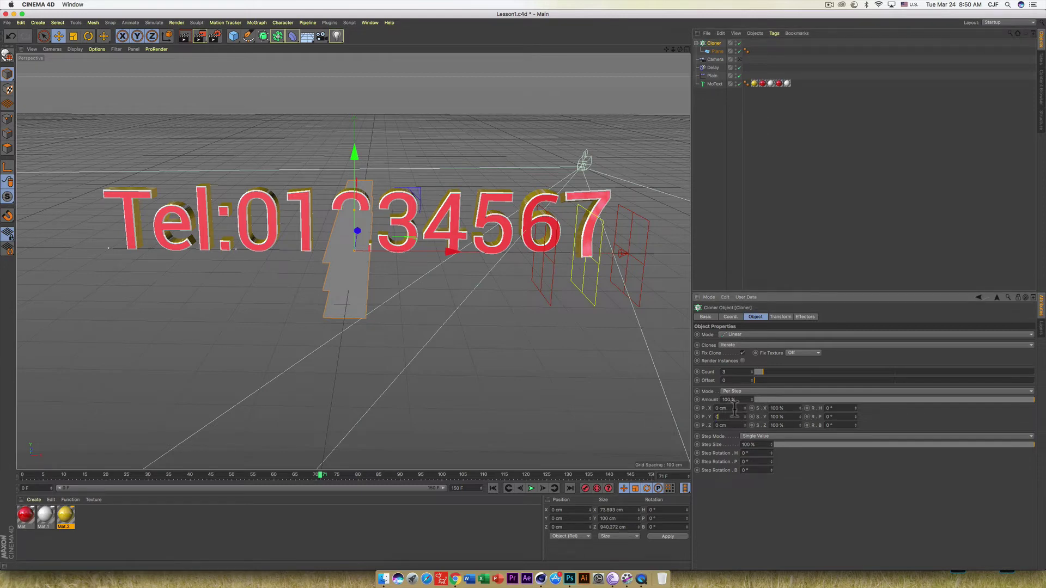
pyautogui.moveTo(744, 408); pyautogui.dragTo(744, 407)
pyautogui.doubleClick(732, 371)
pyautogui.write('8')
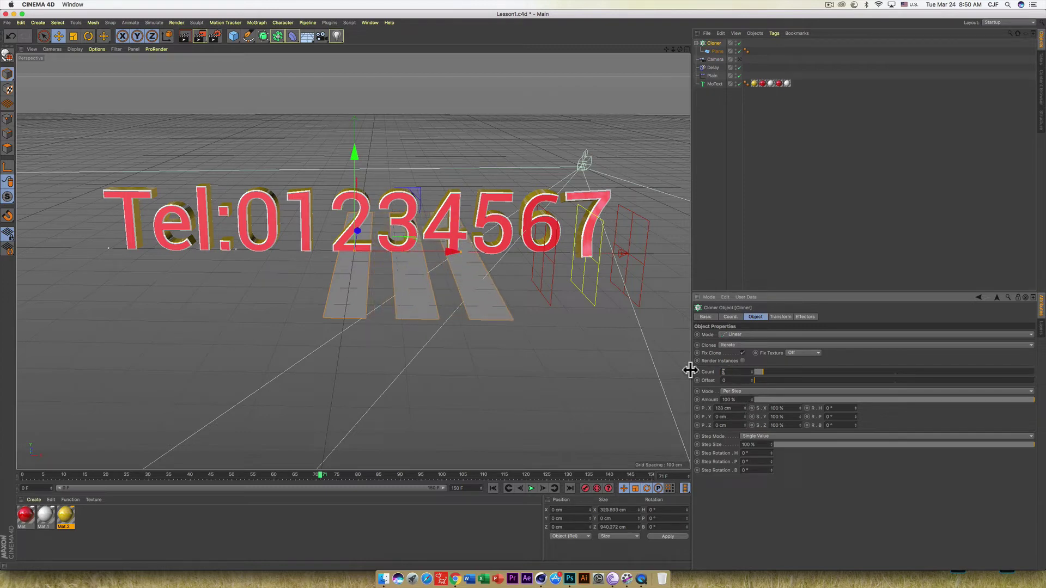
pyautogui.click(732, 381)
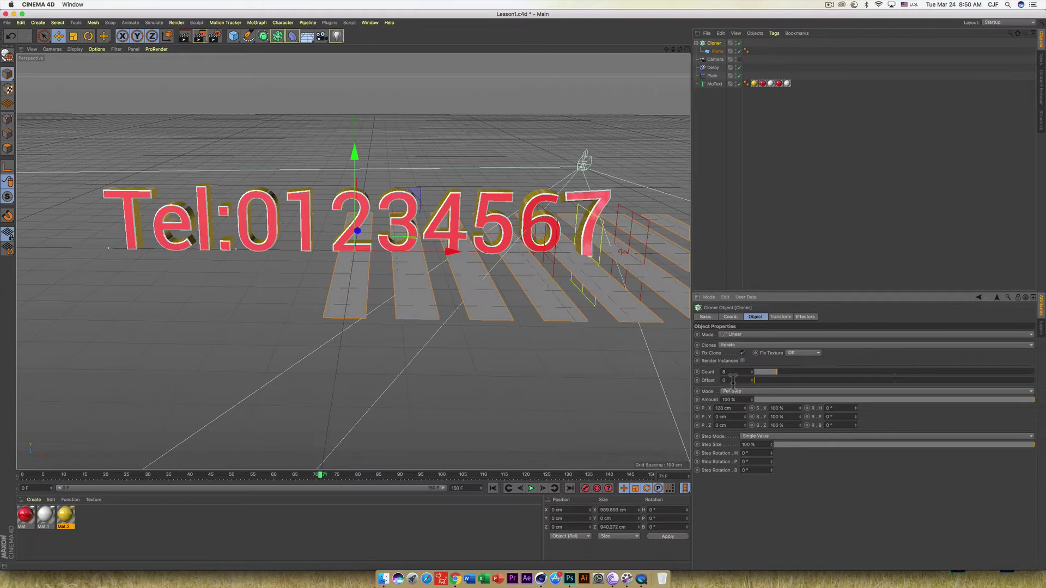
# Step: Raise the clone count to 10 and move the row left and above the text
pyautogui.moveTo(456, 250); pyautogui.dragTo(277, 266)
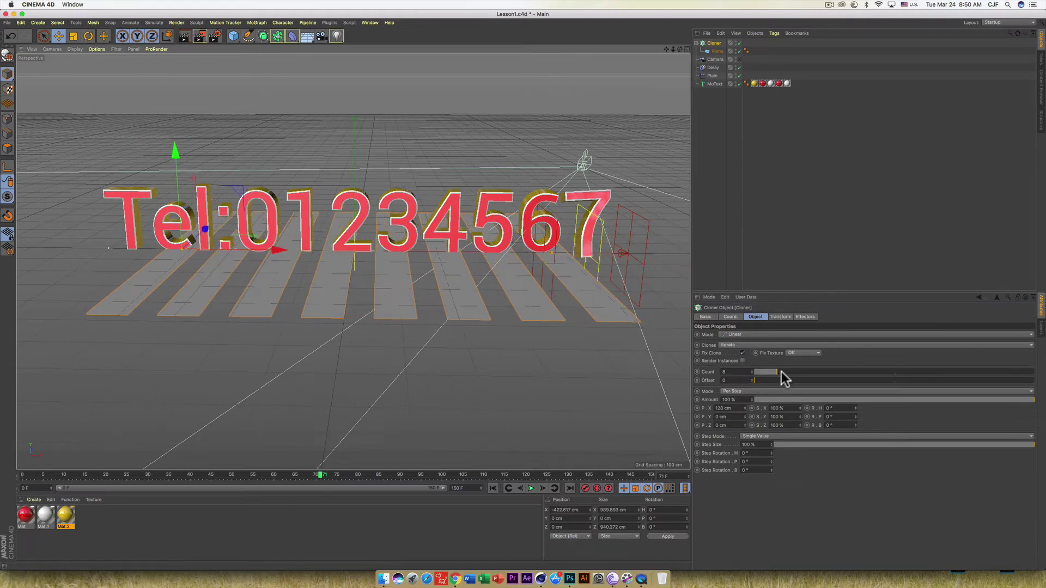
pyautogui.moveTo(777, 371); pyautogui.dragTo(784, 372)
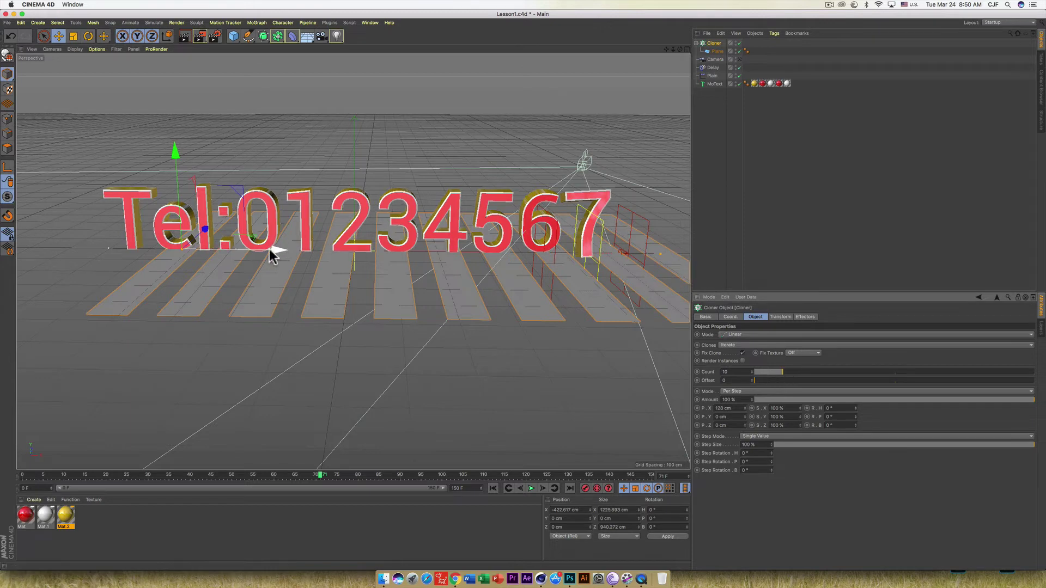
pyautogui.moveTo(269, 249); pyautogui.dragTo(208, 250)
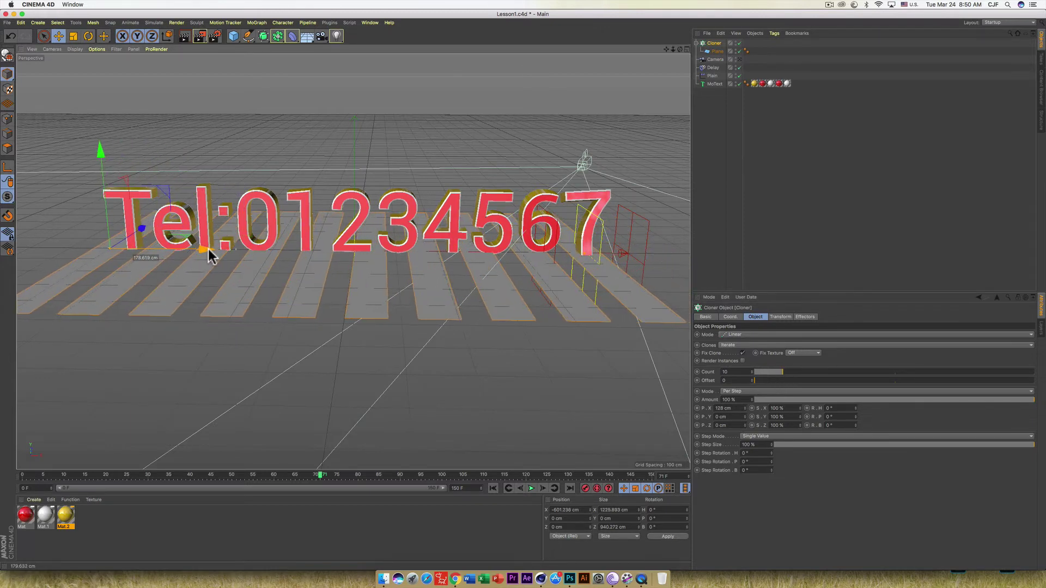
pyautogui.moveTo(103, 144); pyautogui.dragTo(322, 175)
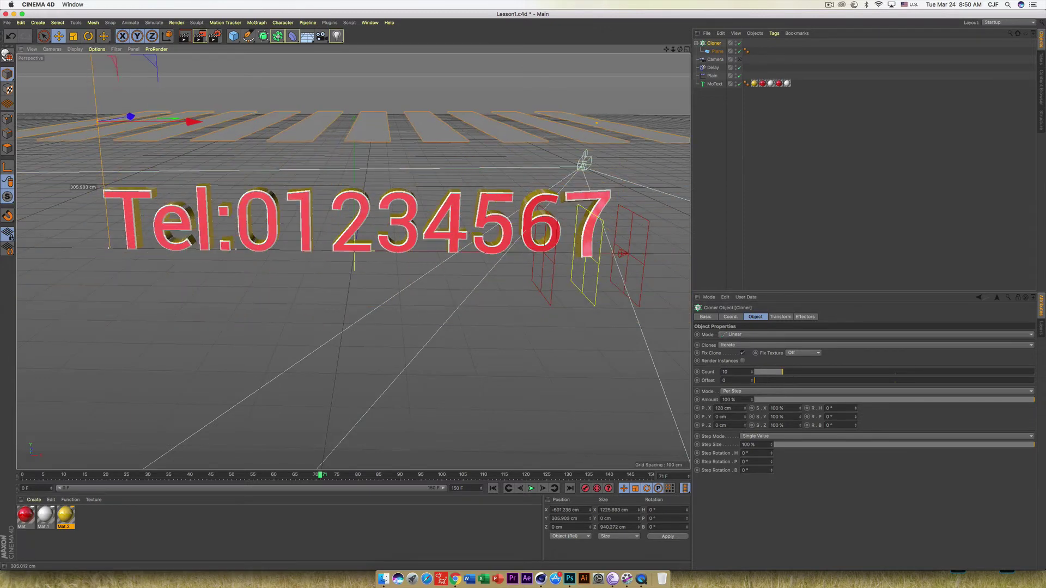
pyautogui.moveTo(96, 187); pyautogui.dragTo(96, 174)
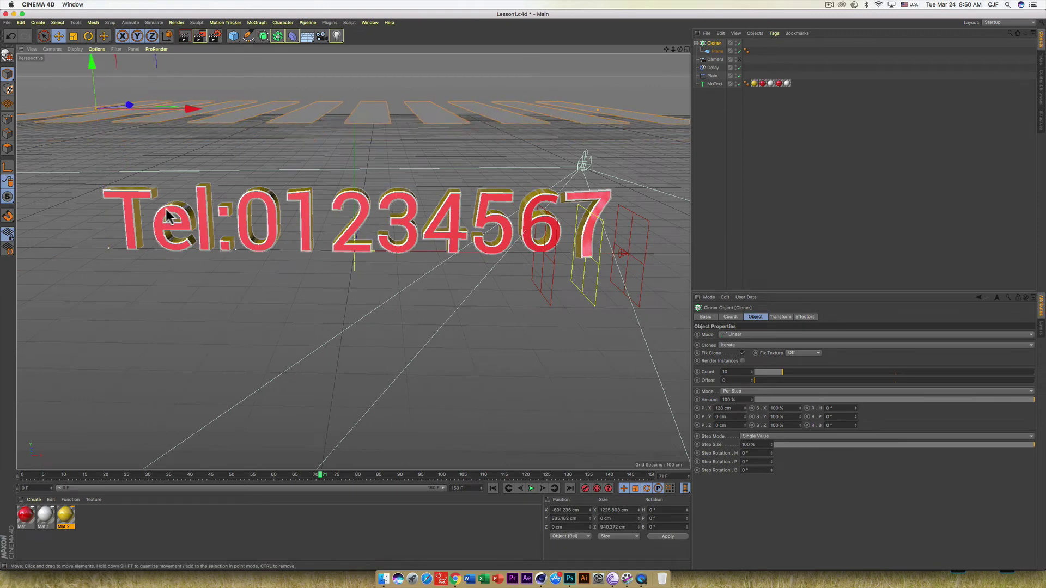
# Step: Create a new material, Mat.3, and open it for editing
pyautogui.click(31, 499)
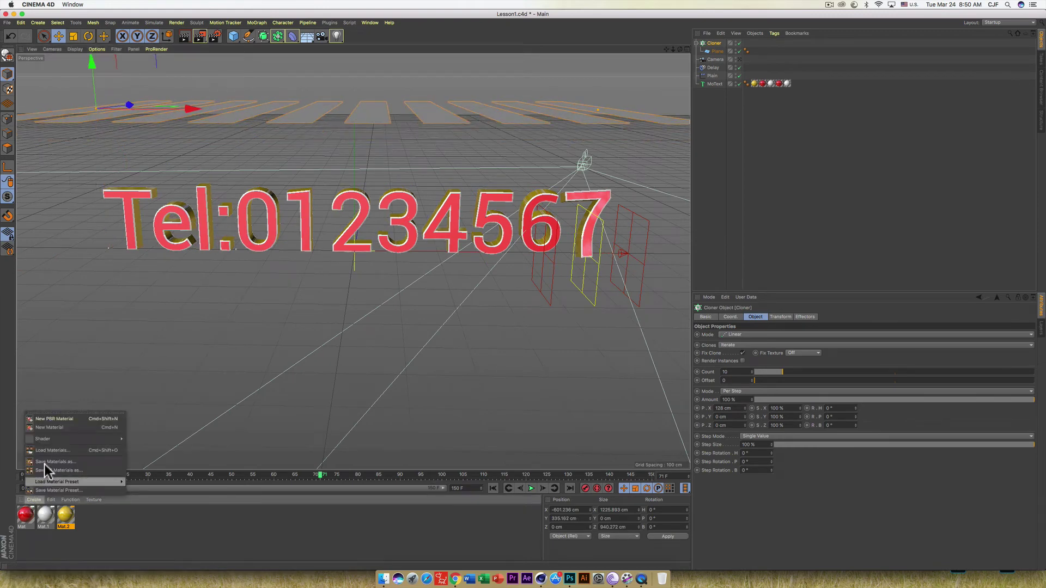
pyautogui.click(53, 428)
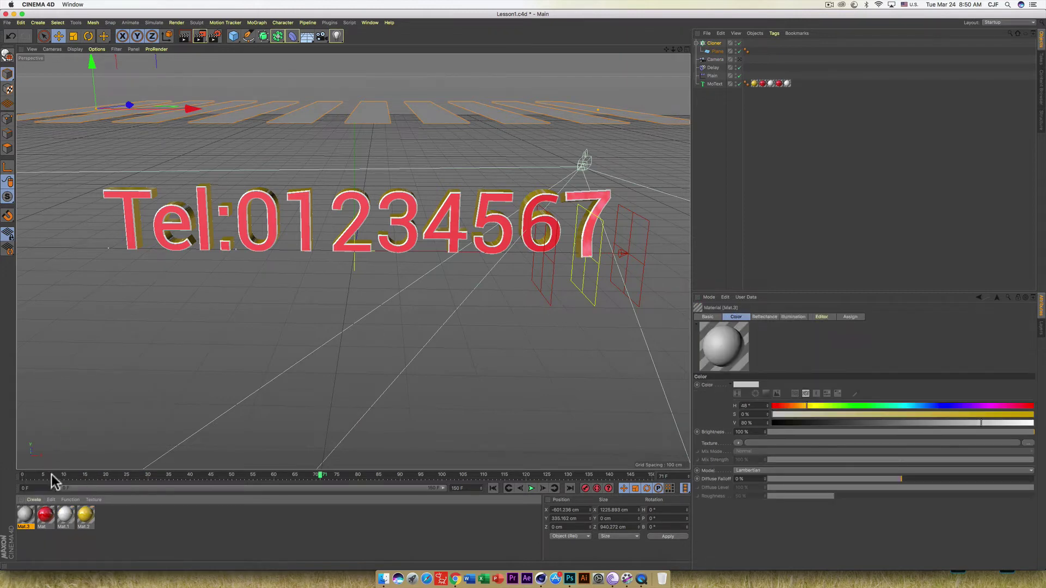
pyautogui.doubleClick(25, 517)
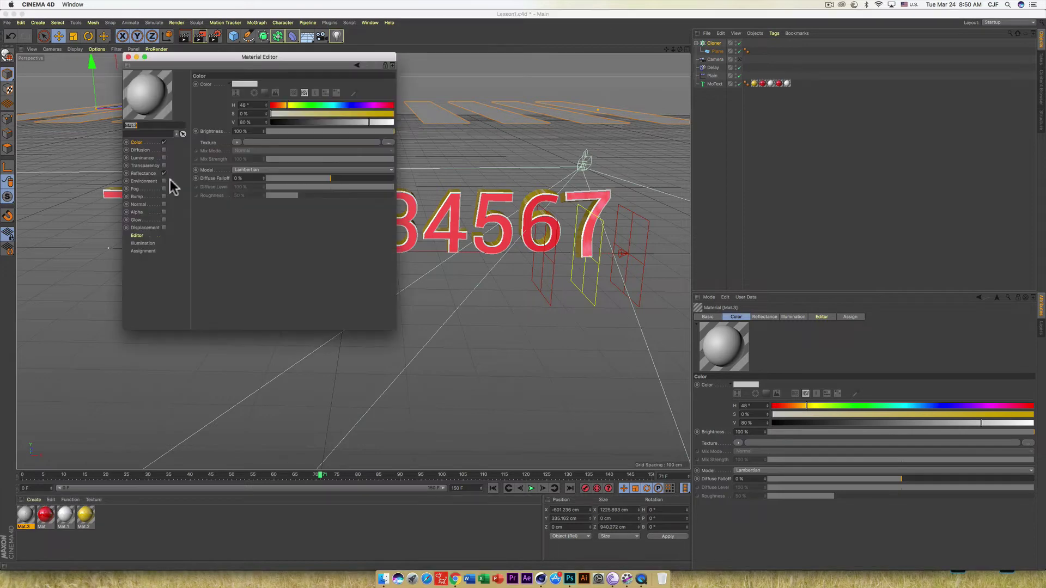
# Step: Make Mat.3 Luminance-only, apply it to the Cloner and render a preview
pyautogui.click(164, 142)
pyautogui.click(164, 173)
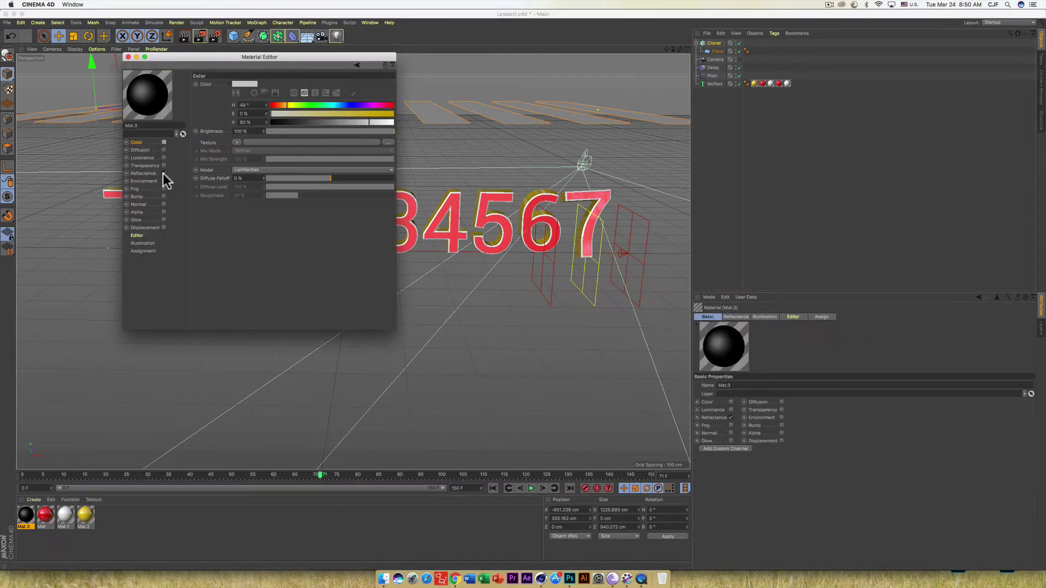
pyautogui.click(164, 157)
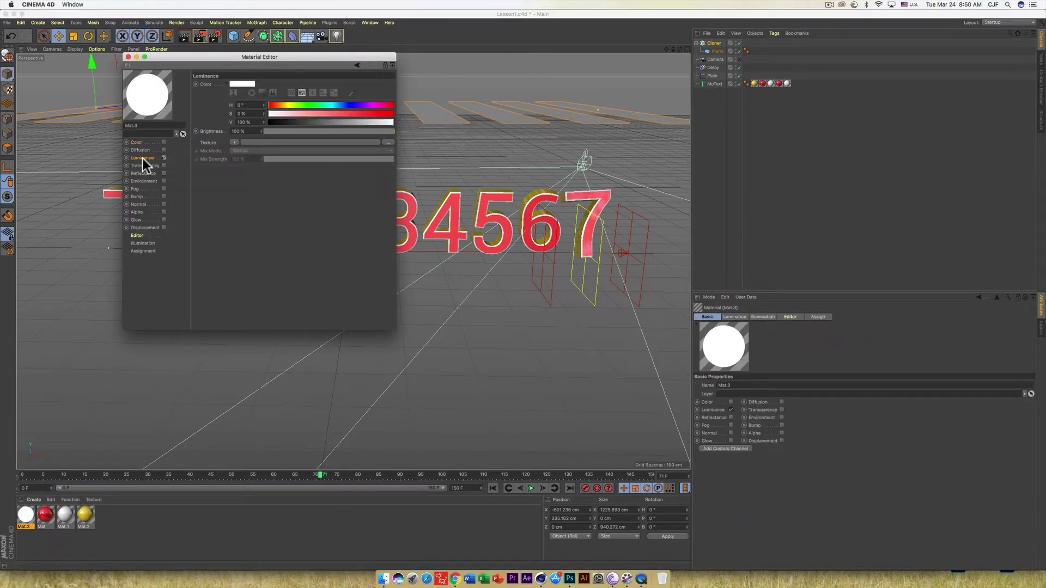
pyautogui.click(129, 56)
pyautogui.moveTo(25, 517); pyautogui.dragTo(713, 44)
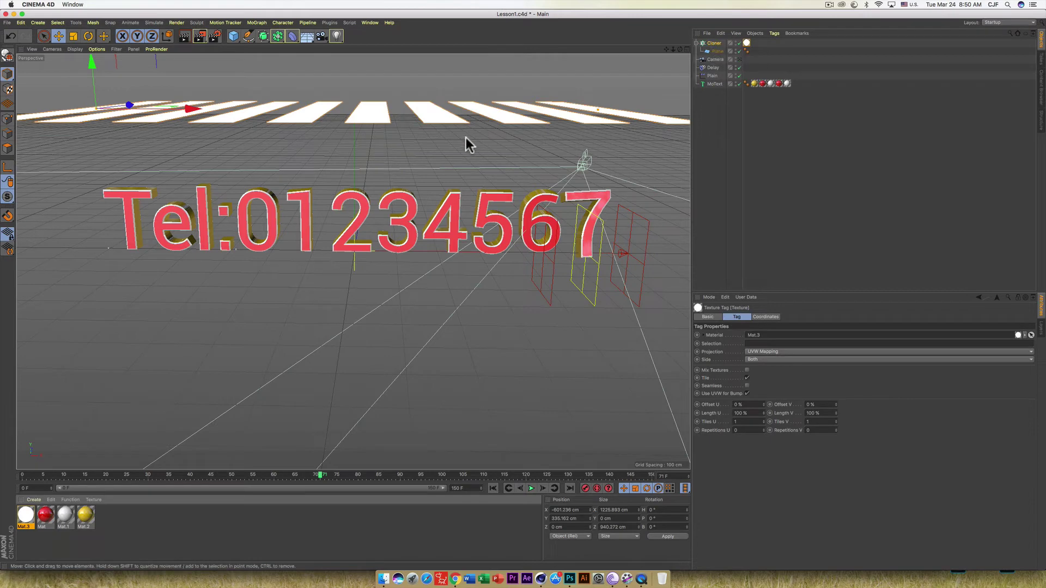
pyautogui.click(185, 35)
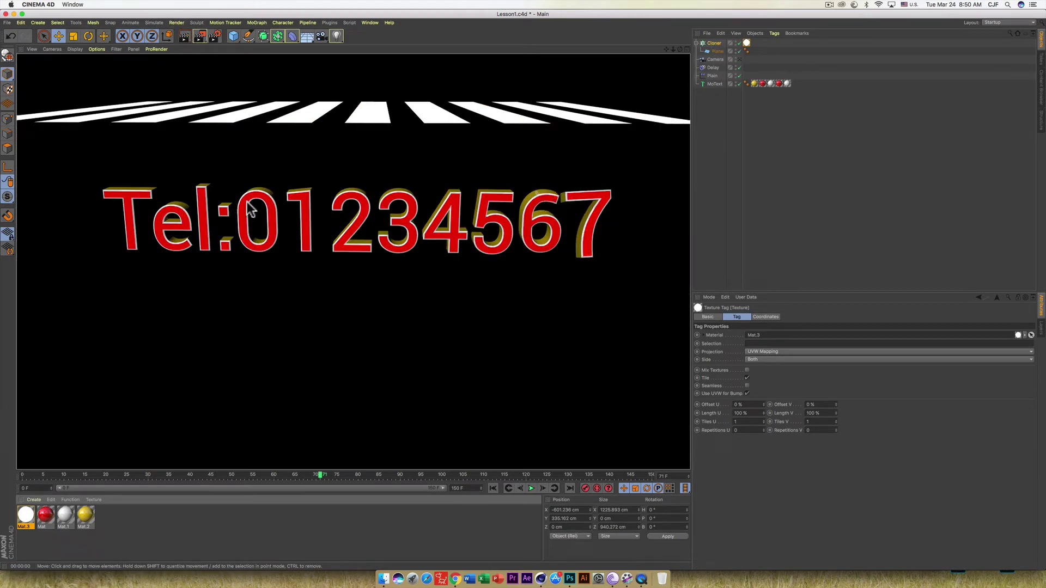
# Step: Dismiss the test render and lower the stripe Cloner on Y from 335.162 cm to 259.723 cm
pyautogui.click(476, 297)
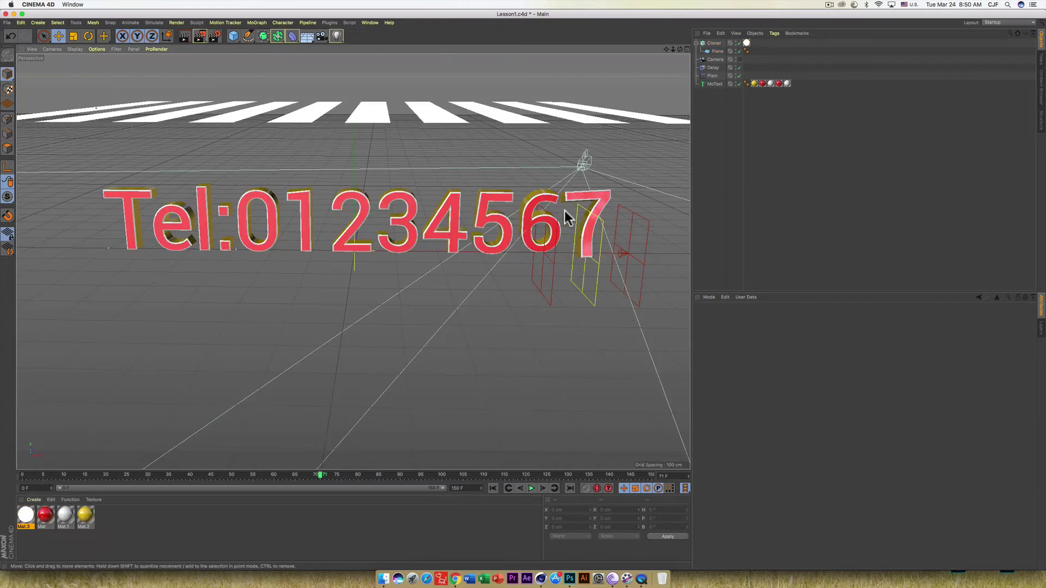
pyautogui.click(711, 44)
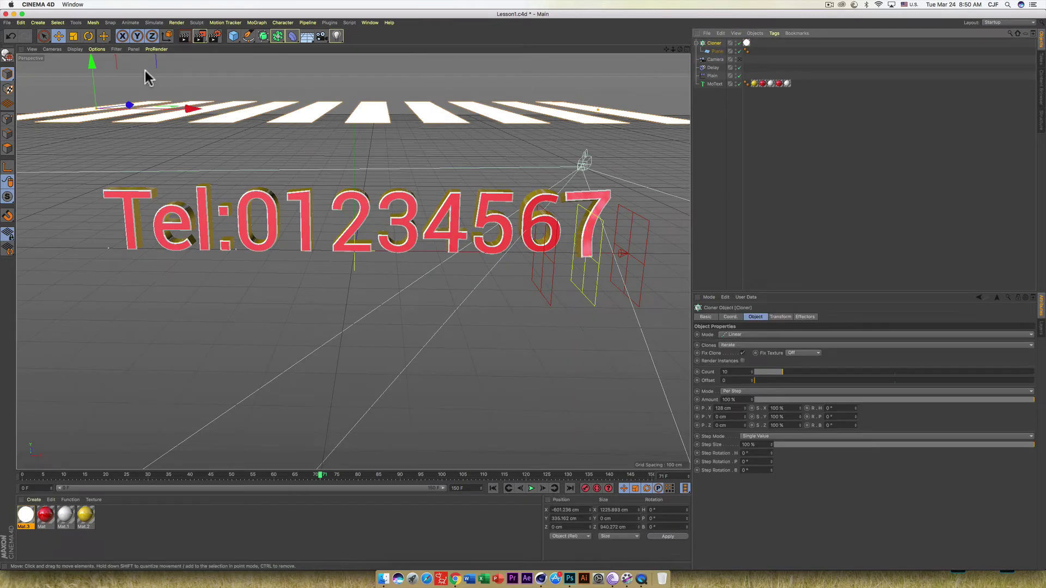
pyautogui.moveTo(87, 63); pyautogui.dragTo(87, 96)
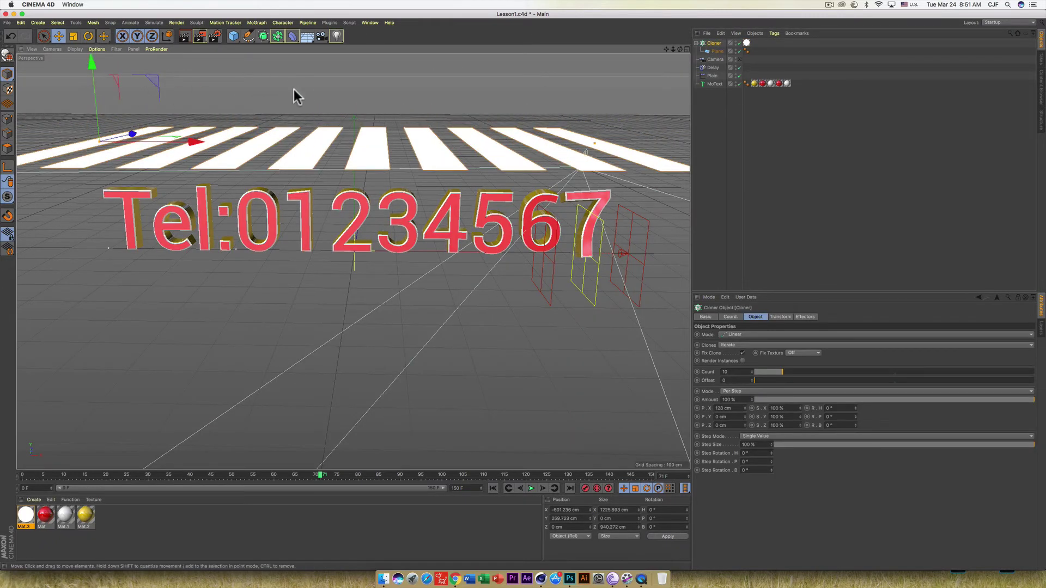
# Step: Add Ambient Occlusion and Global Illumination render effects, then render a viewport preview
pyautogui.click(214, 37)
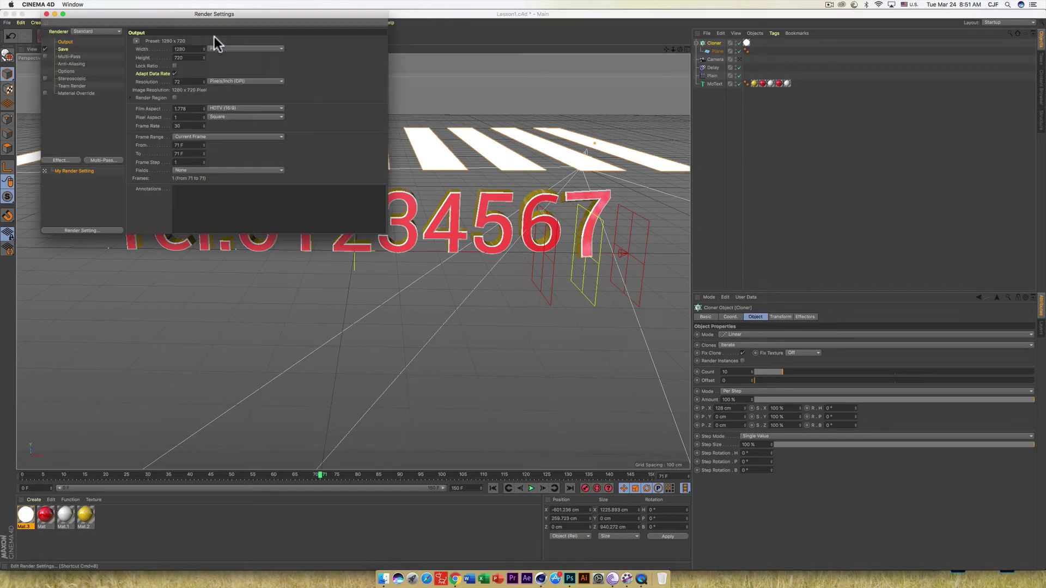
pyautogui.click(69, 161)
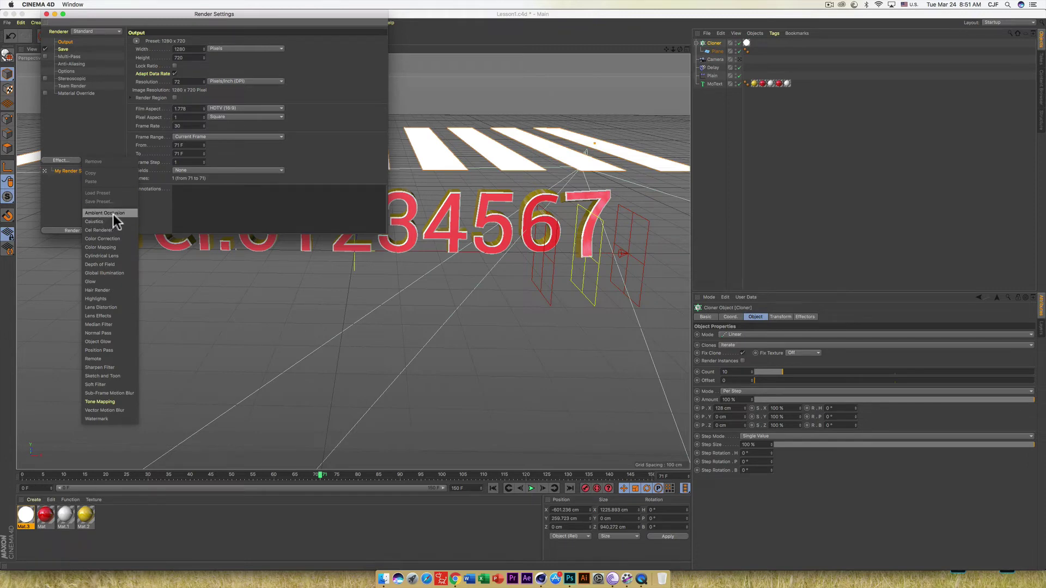
pyautogui.click(113, 213)
pyautogui.click(57, 161)
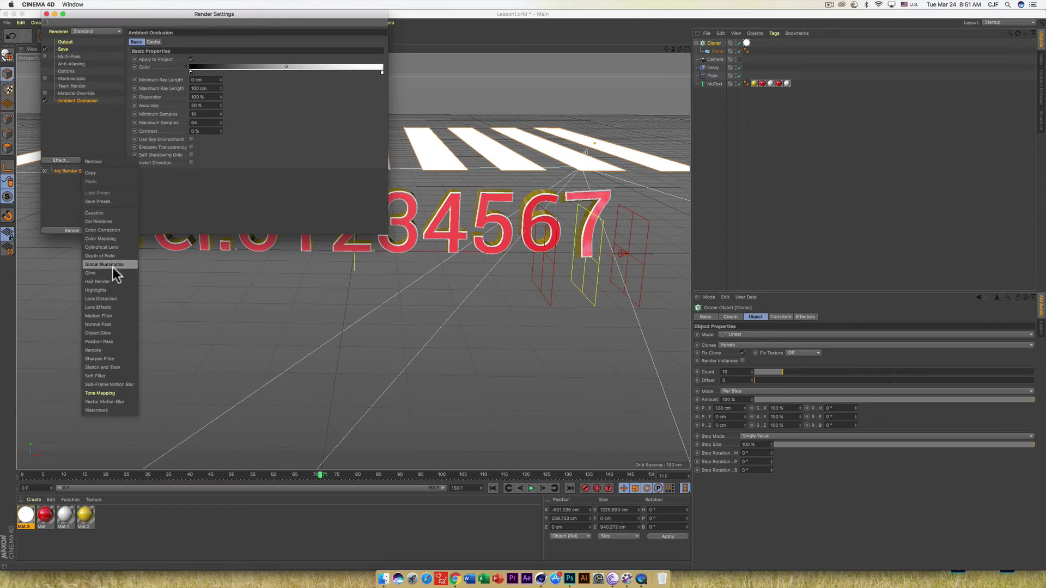
pyautogui.click(100, 265)
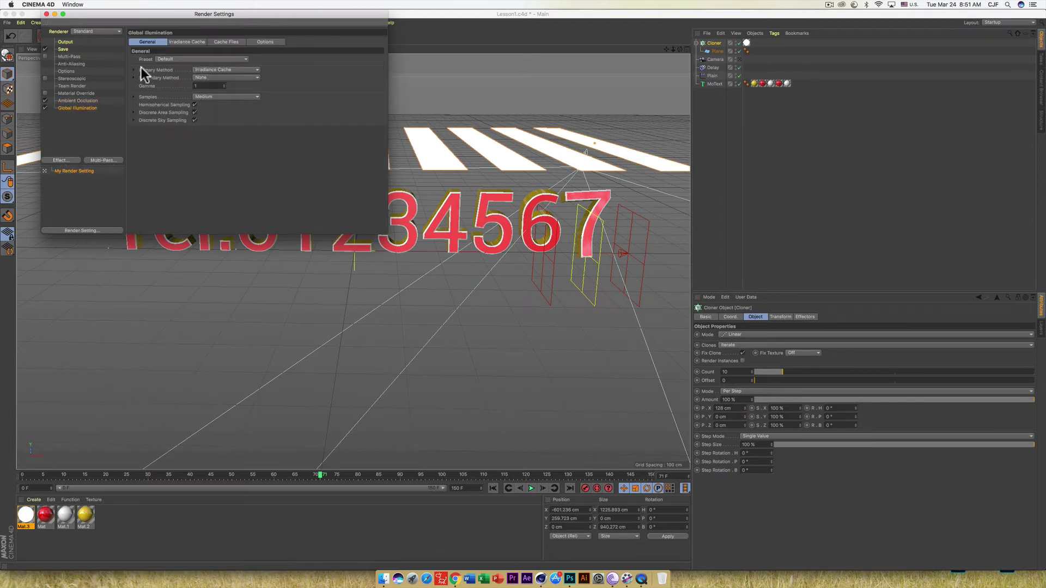
pyautogui.click(46, 14)
pyautogui.click(184, 35)
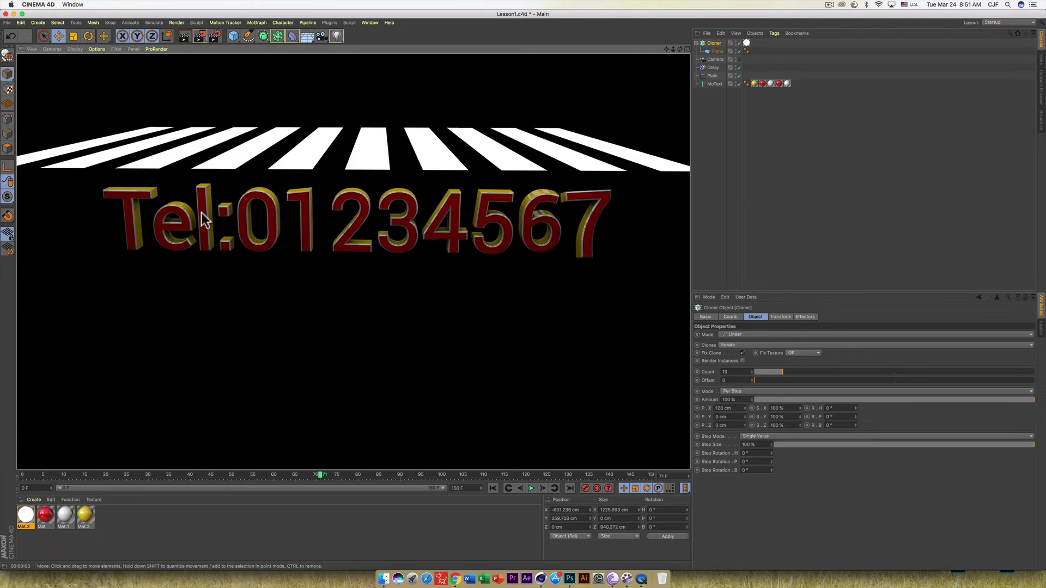
# Step: Copy the Cloner as Cloner.1 and move the copied plane row below the text
pyautogui.click(696, 44)
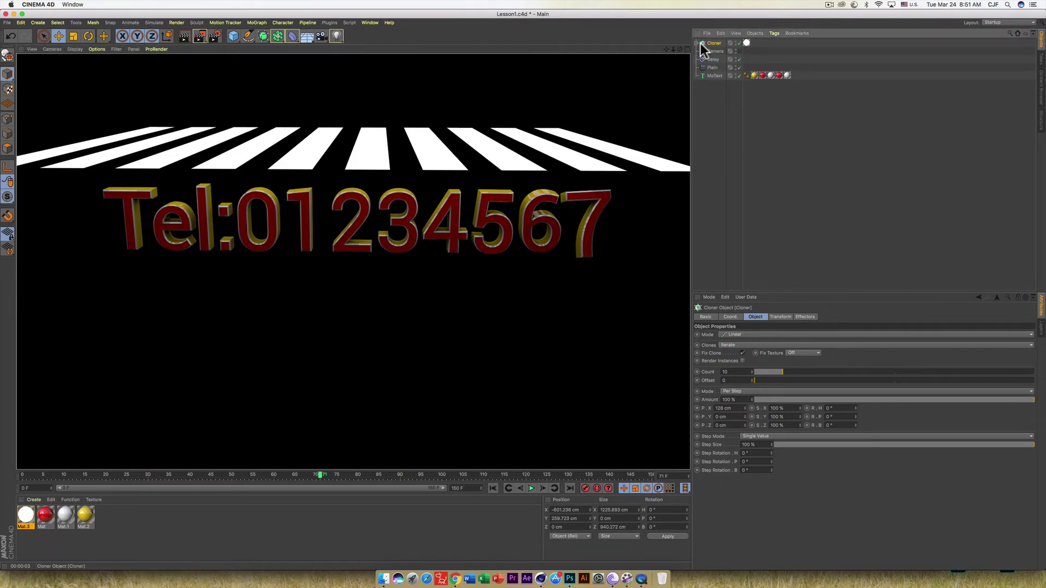
pyautogui.click(648, 188)
pyautogui.click(711, 44)
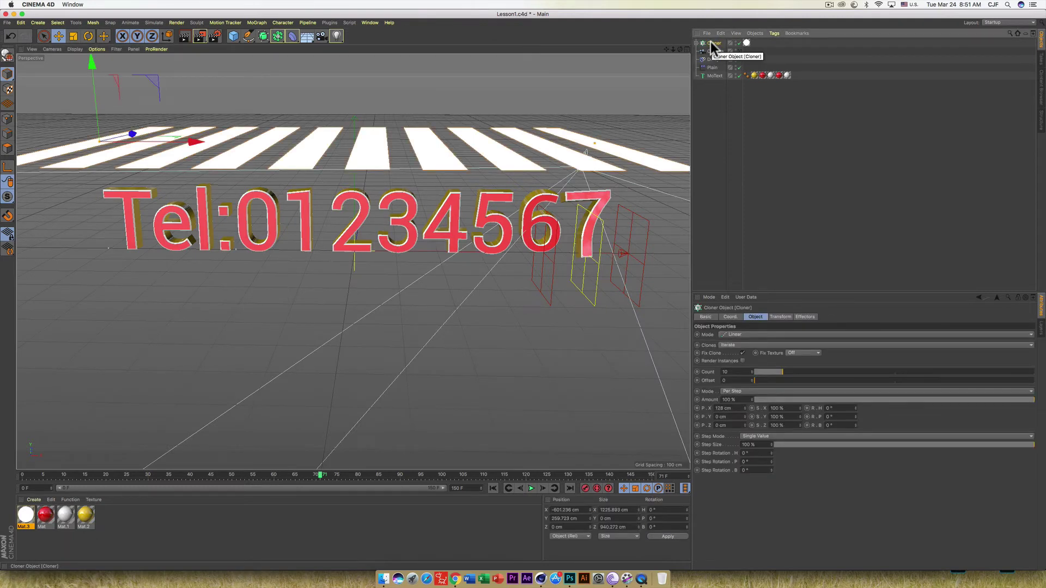
pyautogui.keyDown('ctrl'); pyautogui.moveTo(711, 45); pyautogui.dragTo(698, 55); pyautogui.keyUp('ctrl')
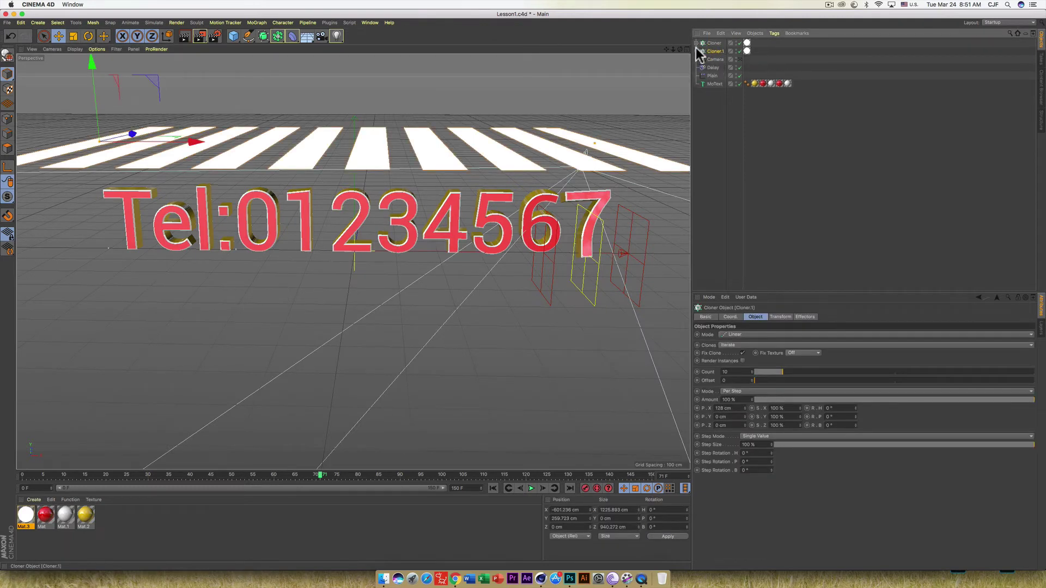
pyautogui.moveTo(93, 64); pyautogui.dragTo(60, 234)
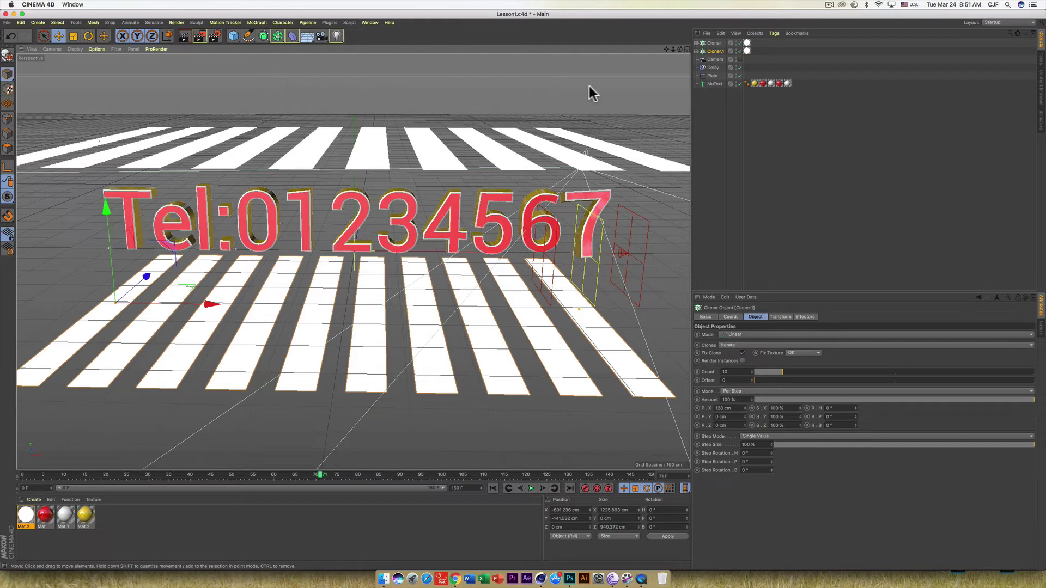
# Step: Render a preview showing stripe rows above and below the text
pyautogui.click(715, 42)
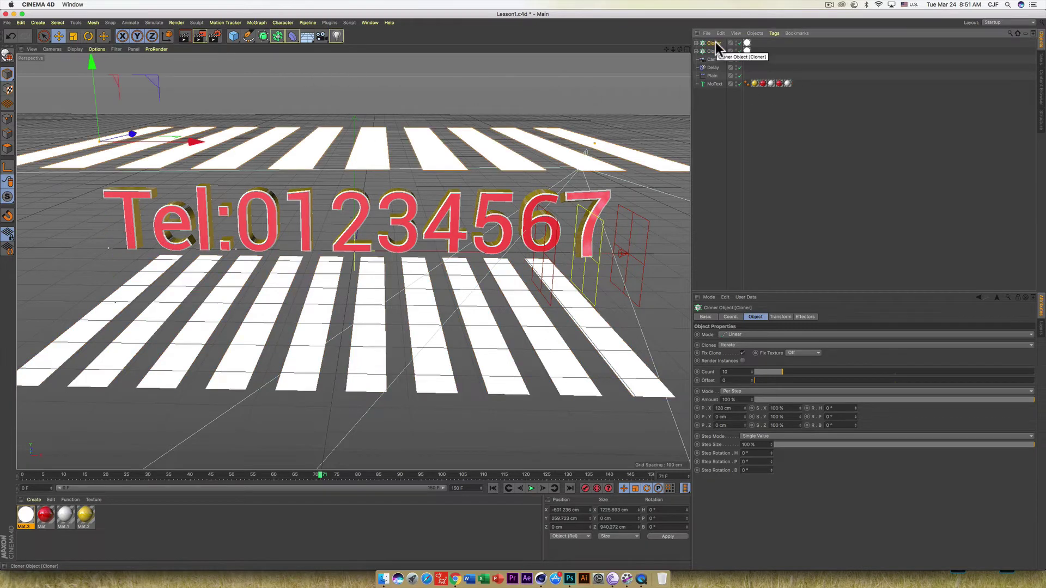
pyautogui.click(185, 36)
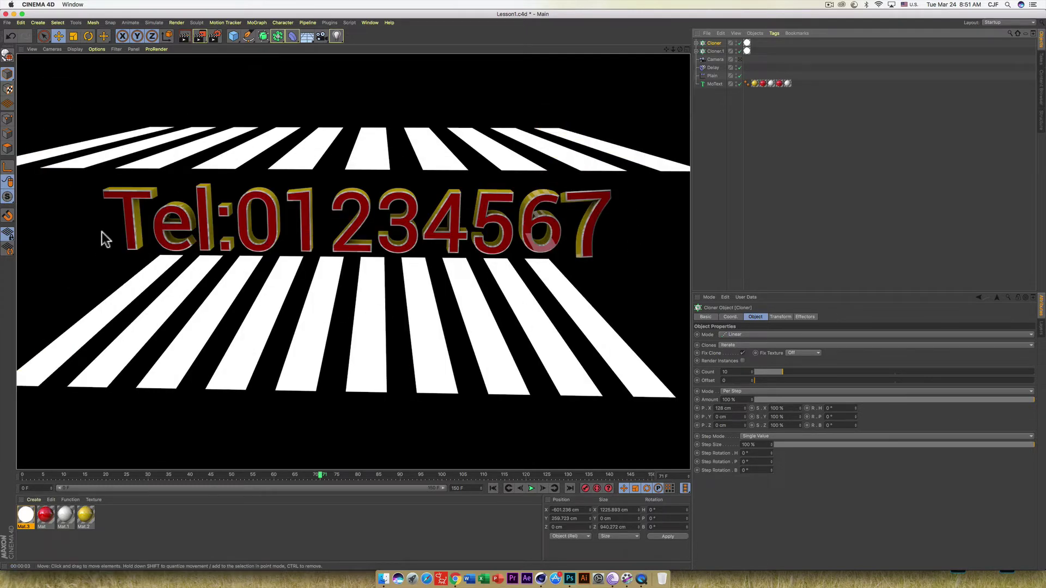
pyautogui.click(532, 103)
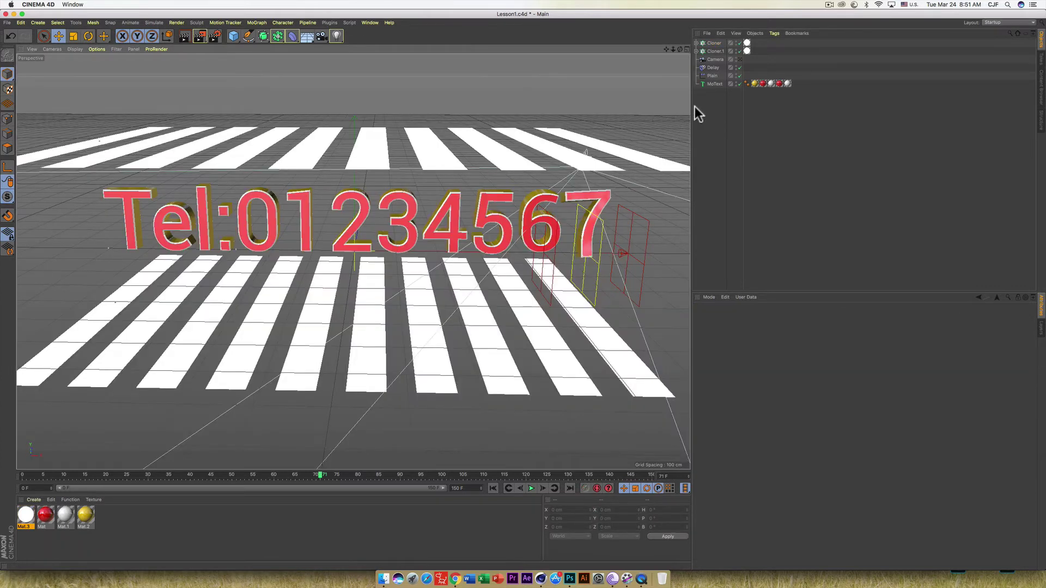
# Step: Tilt Cloner.1 to -14.255° pitch and render a preview of it
pyautogui.click(716, 52)
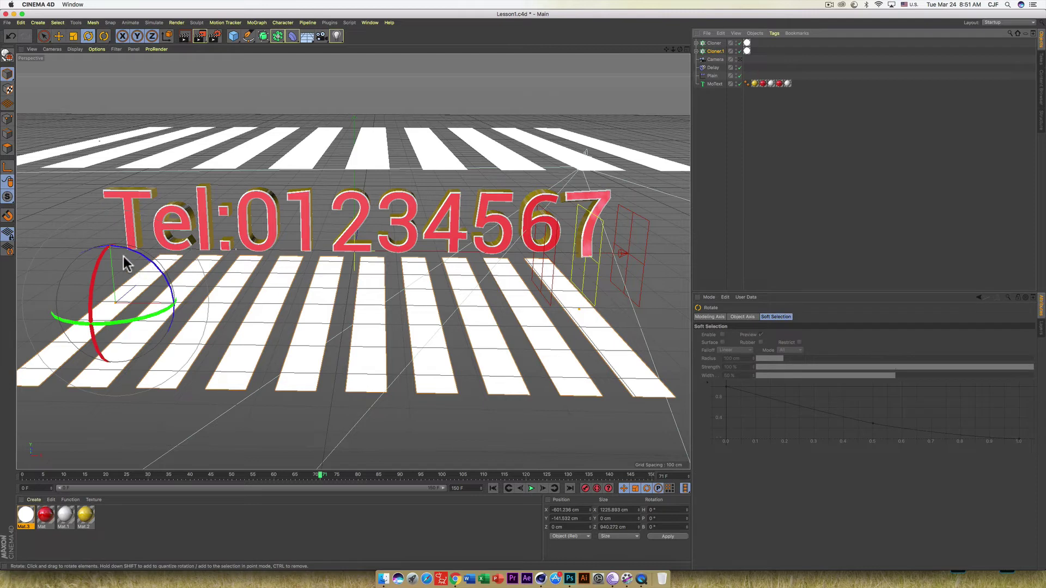
pyautogui.moveTo(101, 253); pyautogui.dragTo(107, 244)
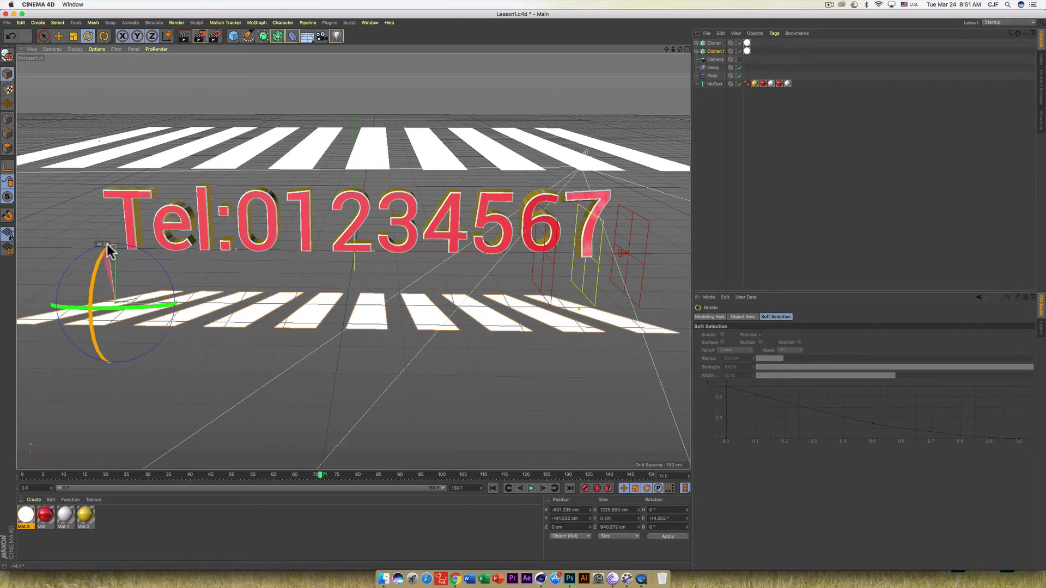
pyautogui.click(183, 34)
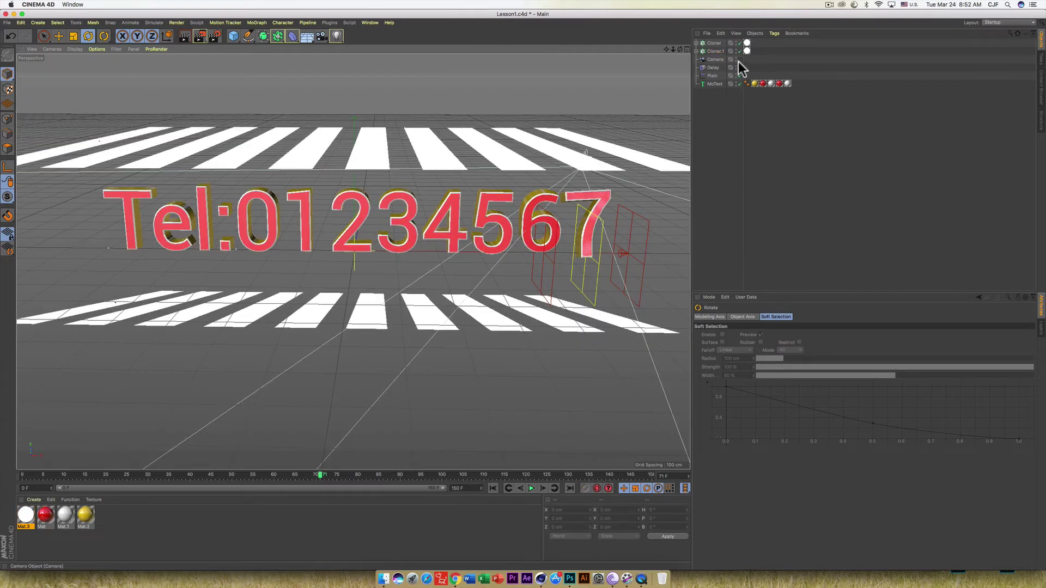
# Step: Ease Cloner.1 to -5.524° pitch and give it a Compositing tag with Seen by Camera off
pyautogui.click(714, 51)
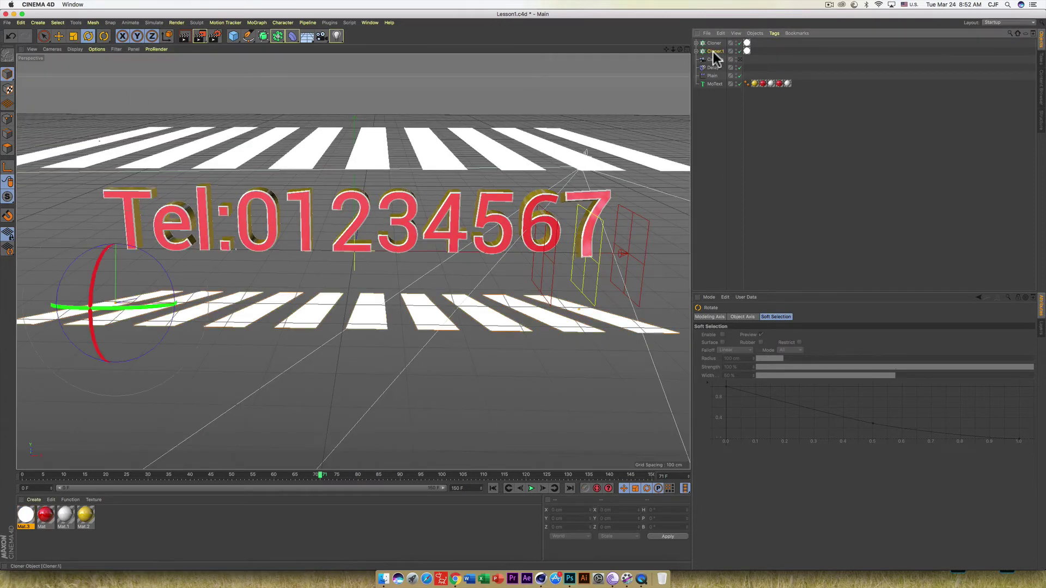
pyautogui.moveTo(99, 252); pyautogui.dragTo(100, 268)
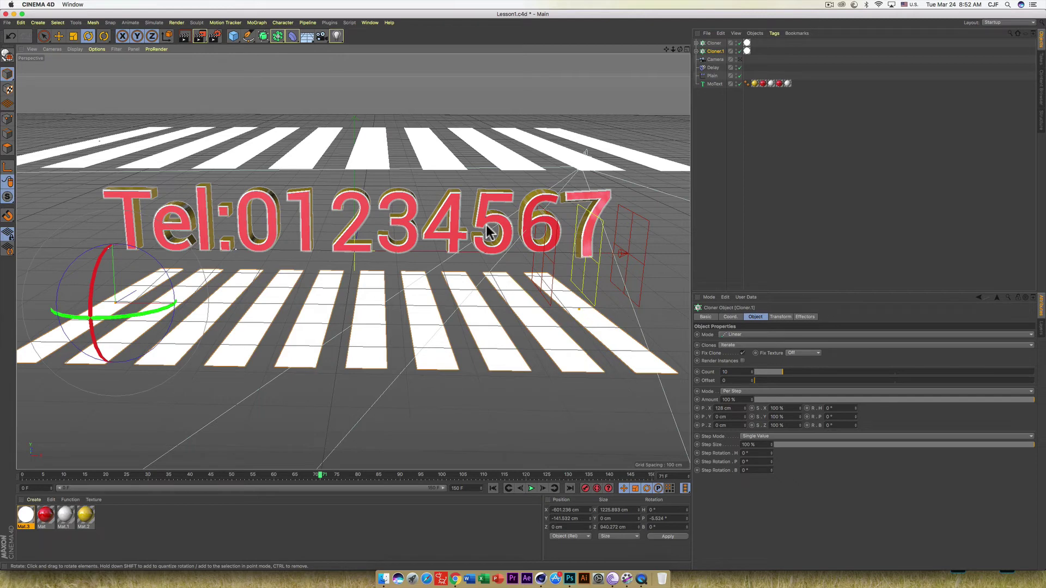
pyautogui.rightClick(717, 50)
pyautogui.moveTo(748, 57)
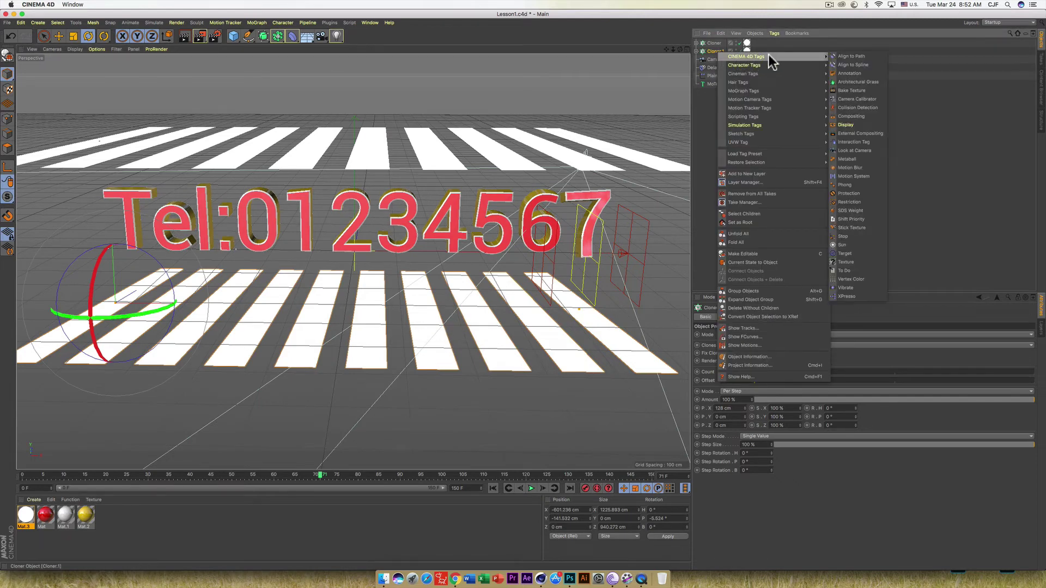
pyautogui.click(854, 117)
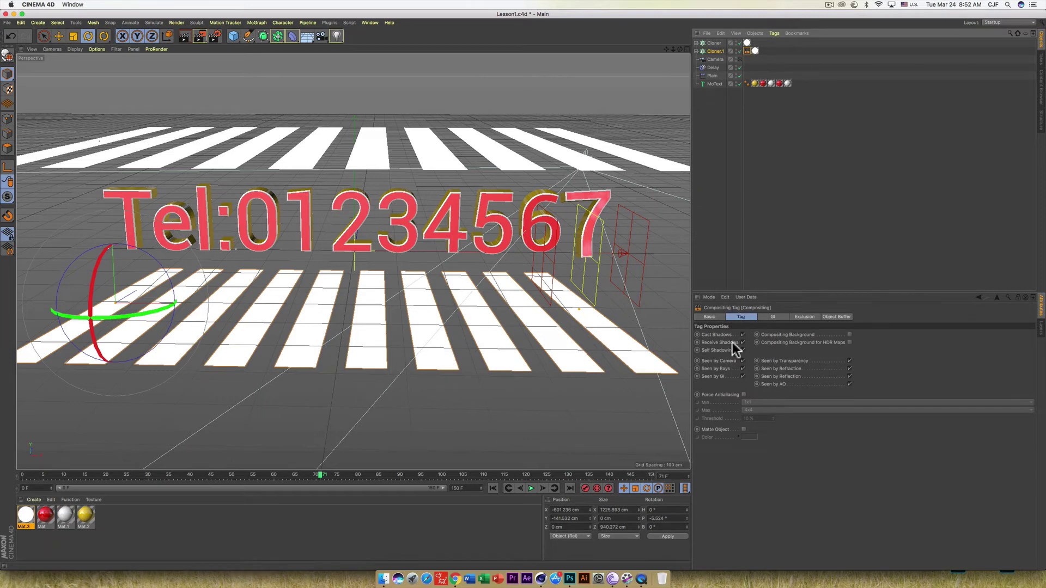
pyautogui.click(742, 361)
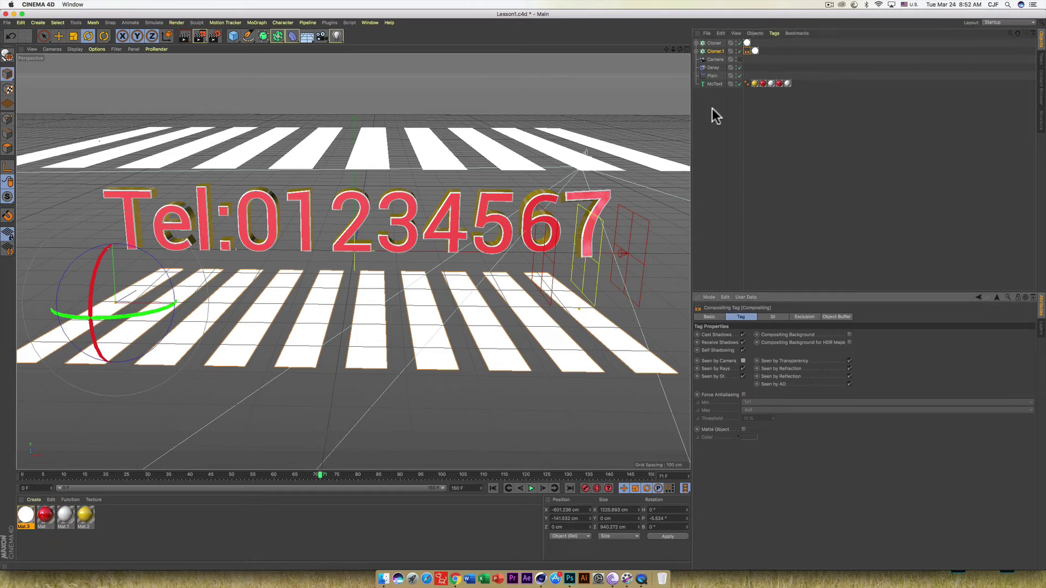
# Step: Give the original Cloner a Compositing tag with Seen by Camera off and render a text-only preview
pyautogui.click(712, 42)
pyautogui.rightClick(713, 41)
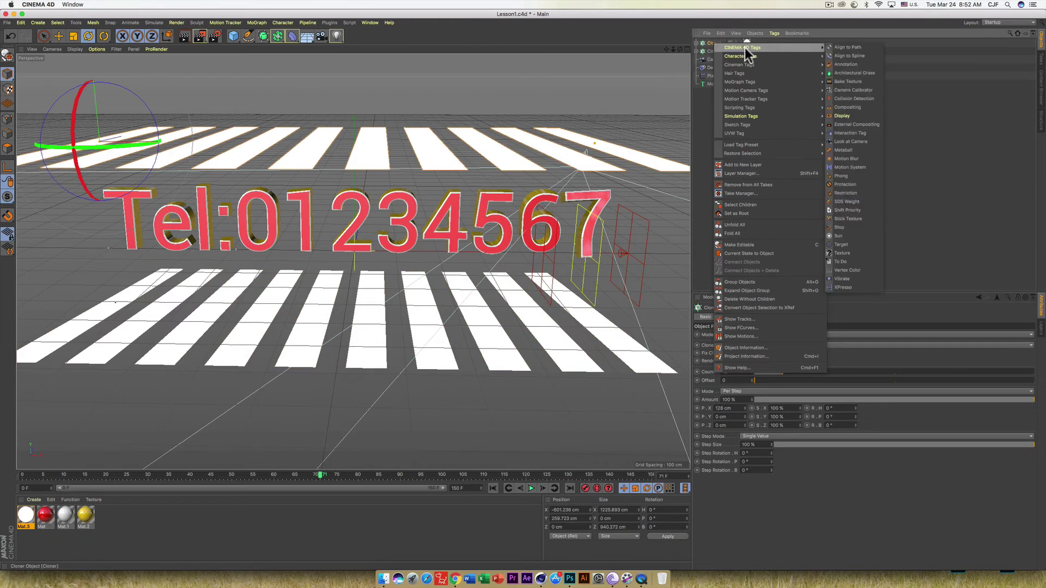
pyautogui.click(852, 106)
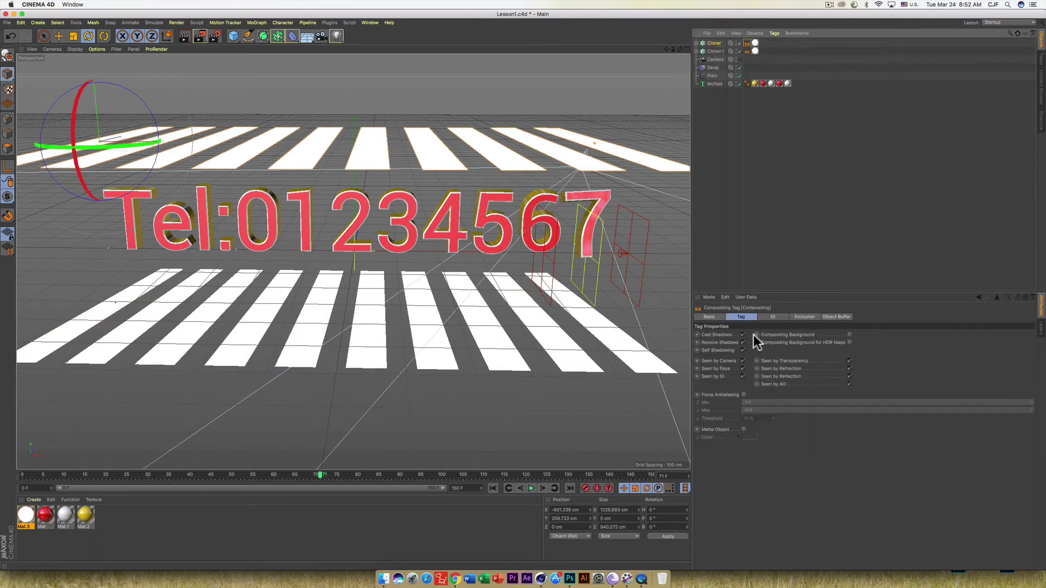
pyautogui.click(742, 361)
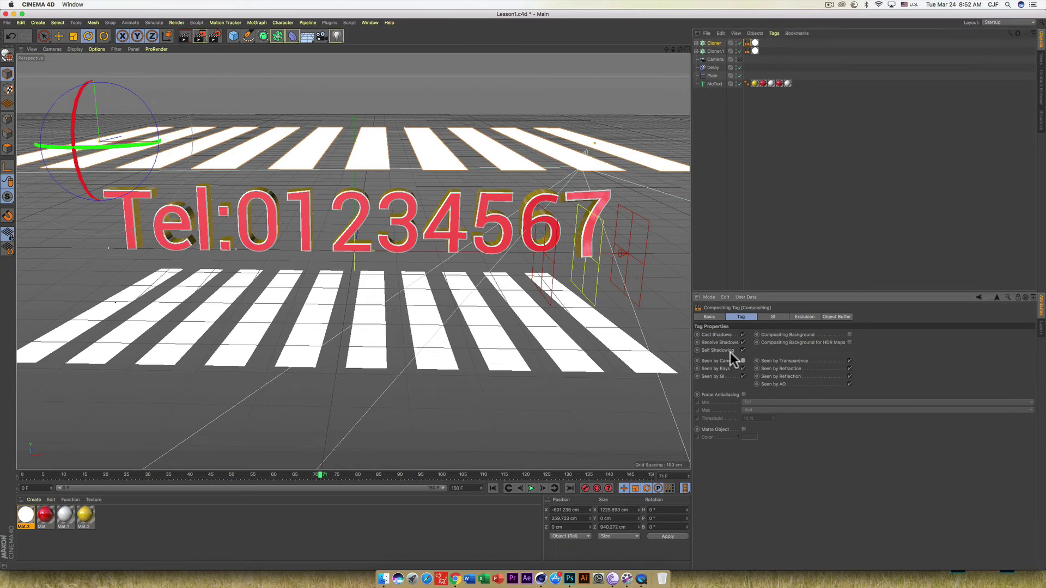
pyautogui.click(186, 37)
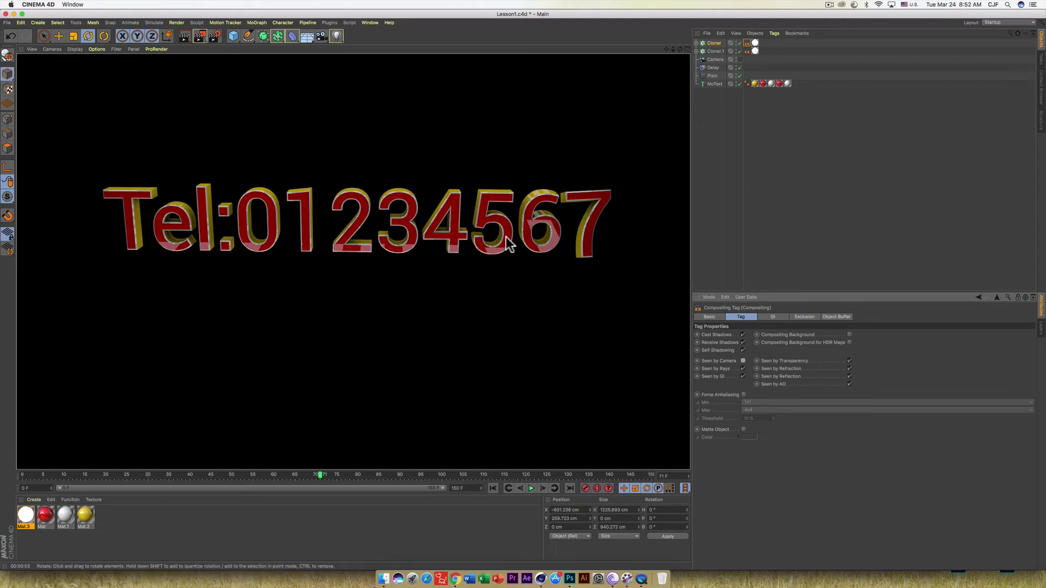
pyautogui.click(374, 127)
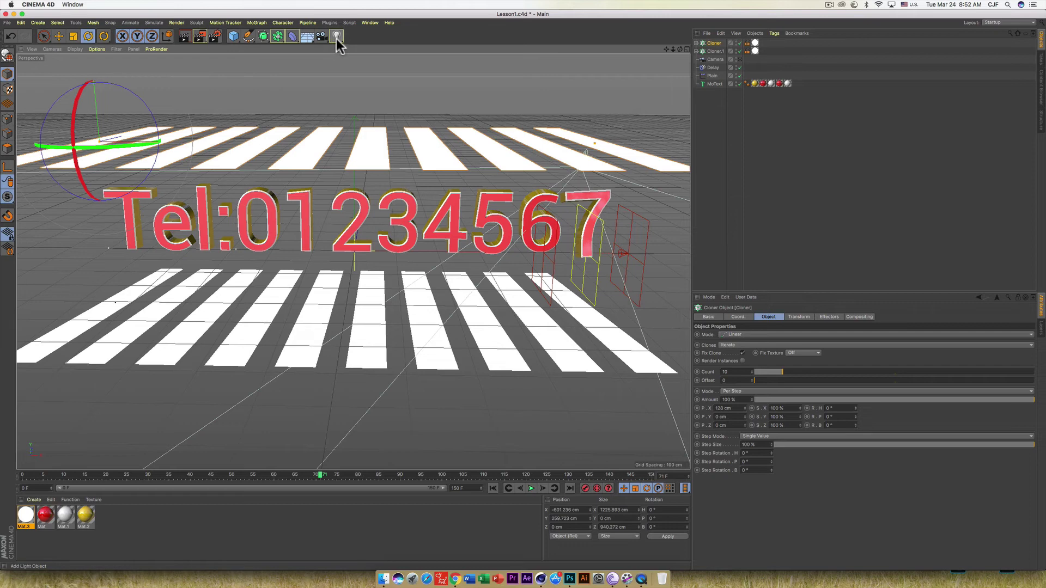
# Step: Add an area light, move it down toward the camera and stretch it much wider
pyautogui.moveTo(337, 37); pyautogui.dragTo(417, 59)
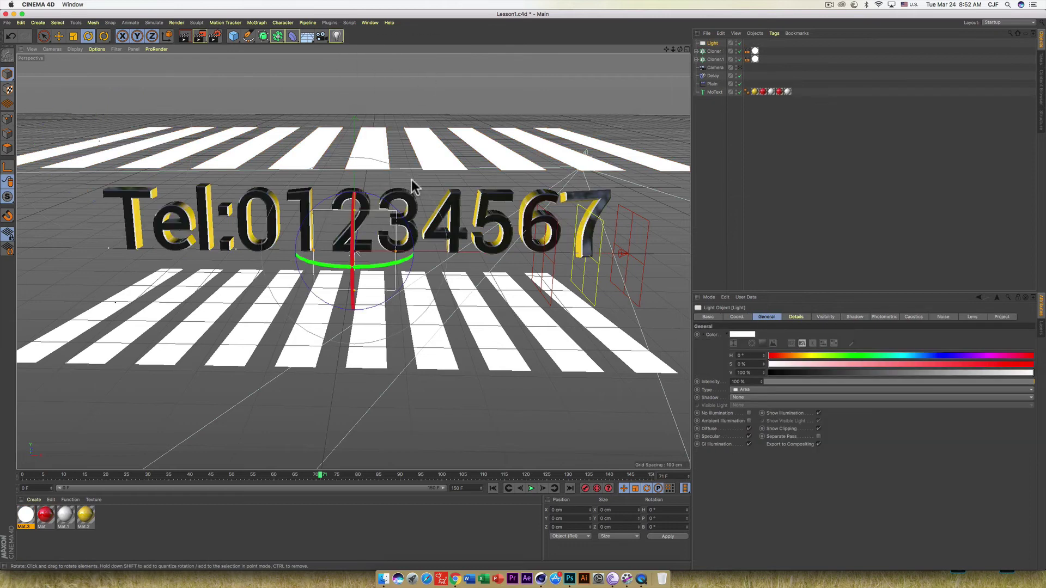
pyautogui.click(57, 36)
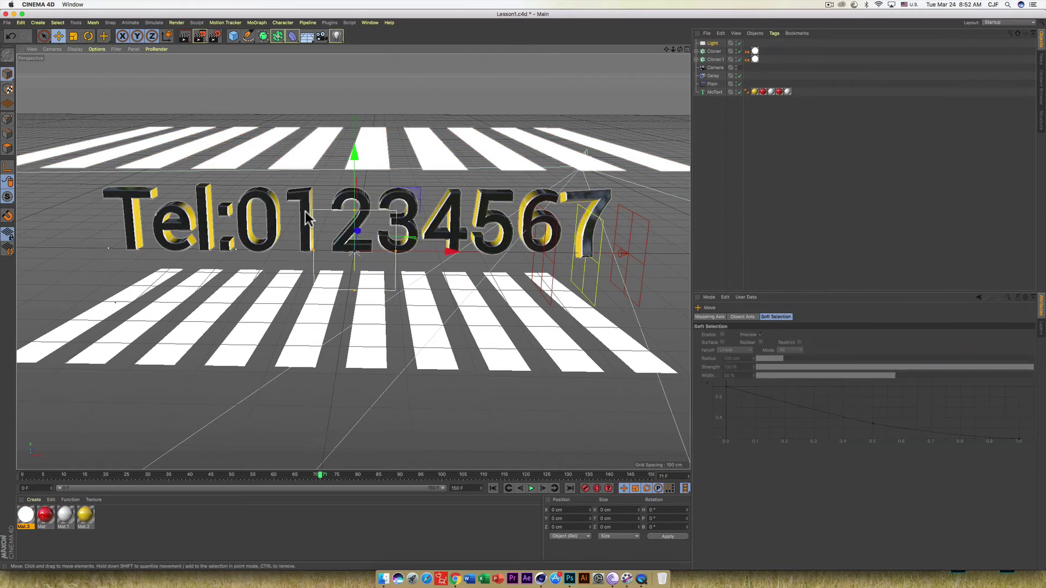
pyautogui.moveTo(357, 232); pyautogui.dragTo(335, 340)
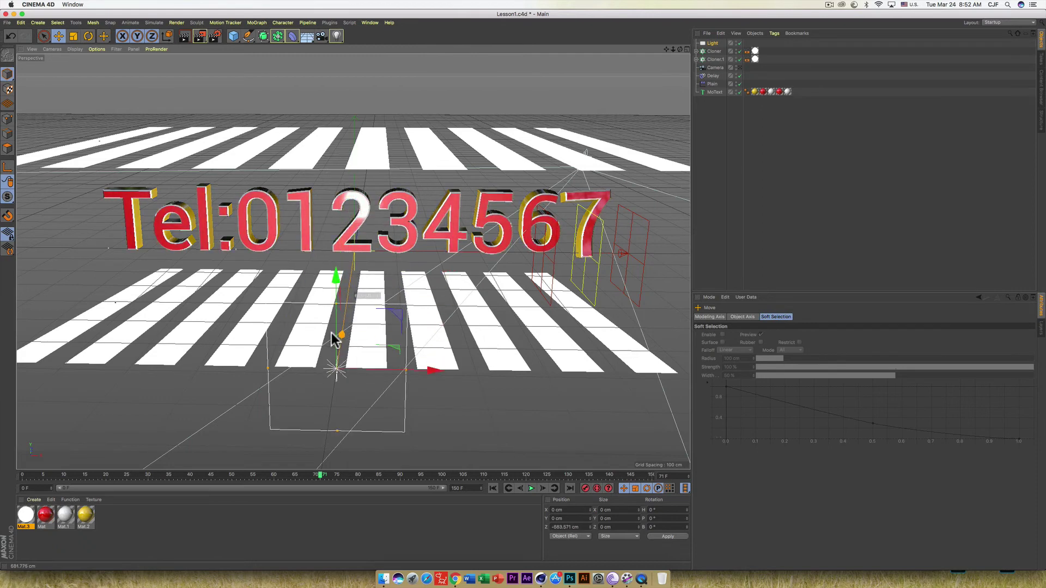
pyautogui.moveTo(407, 372); pyautogui.dragTo(691, 375)
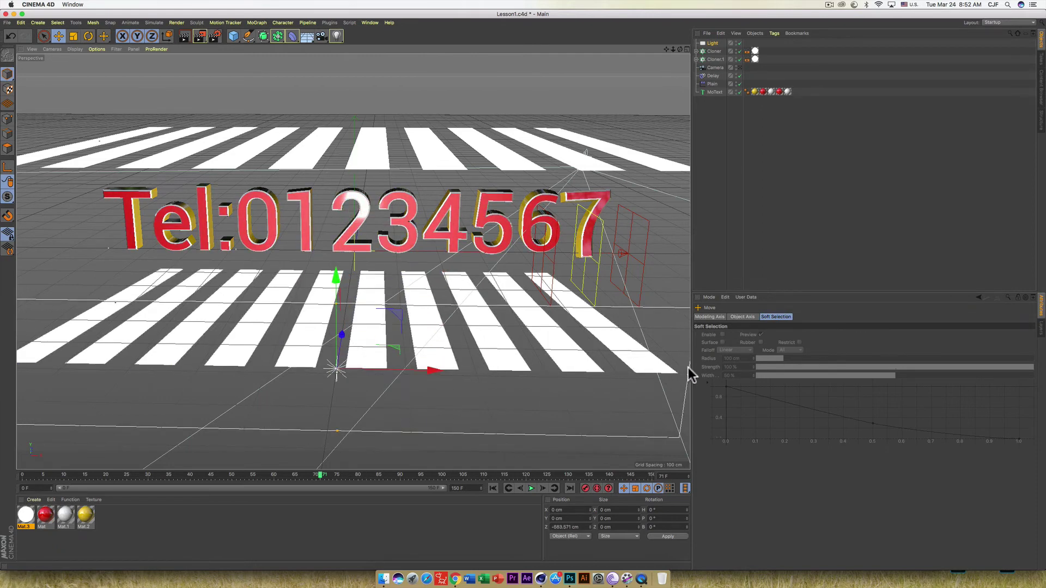
# Step: Tilt the light about 35° toward the text and render a preview
pyautogui.click(87, 36)
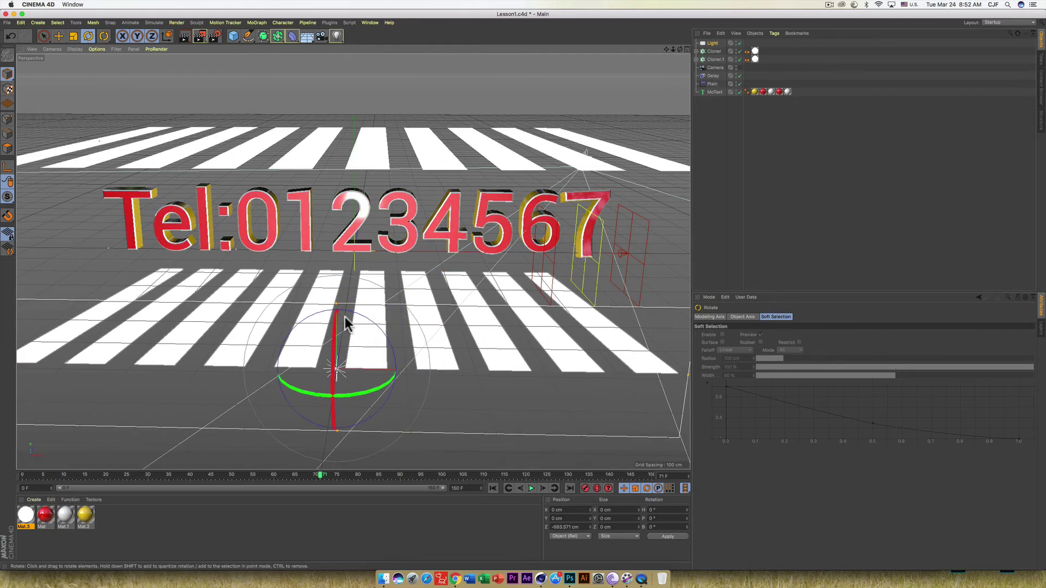
pyautogui.moveTo(345, 323); pyautogui.dragTo(334, 341)
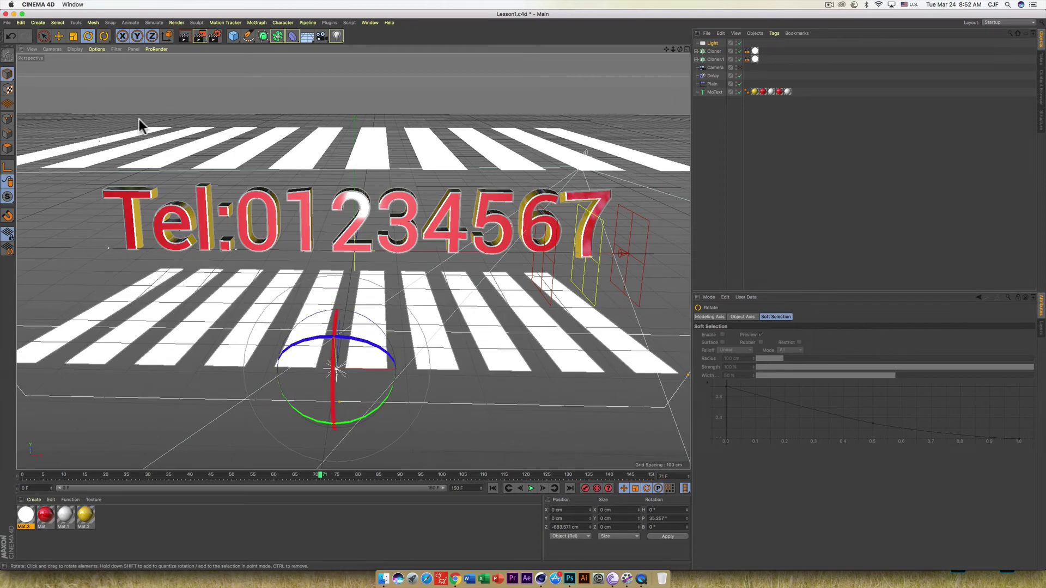
pyautogui.click(185, 35)
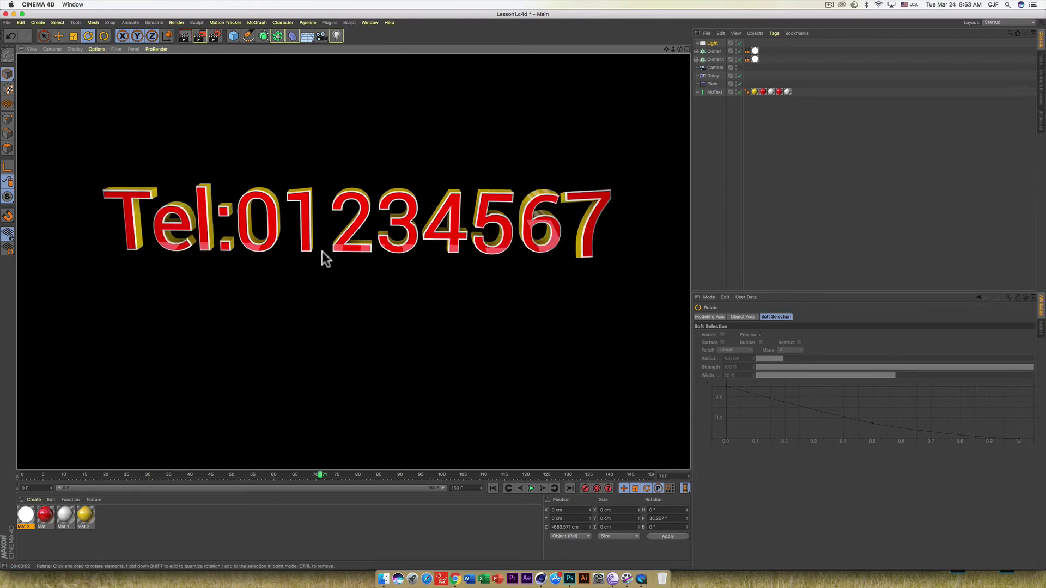
pyautogui.click(330, 267)
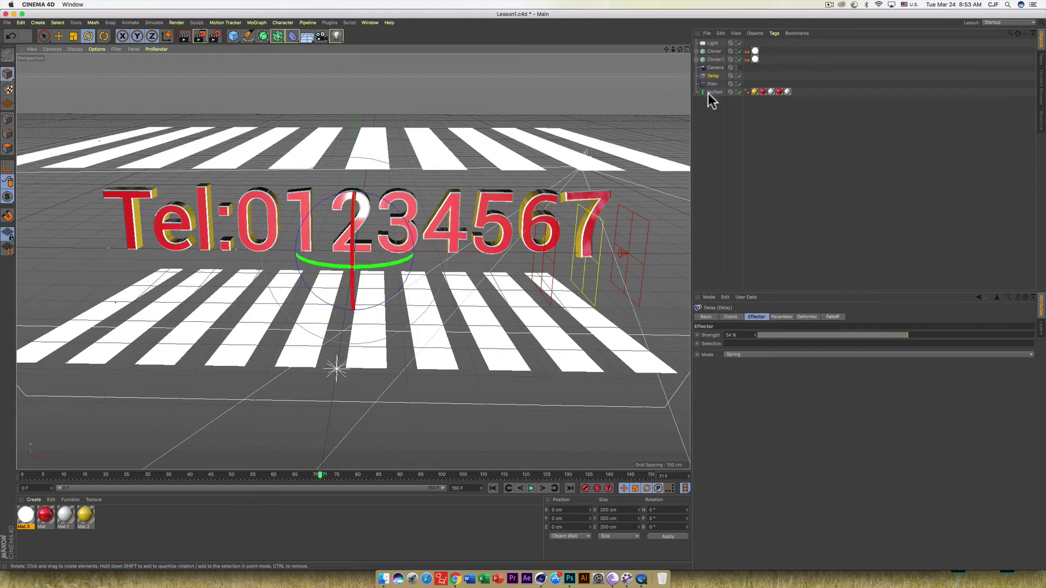
# Step: Duplicate the area light as Light.1, raise it high above the scene and preview-render
pyautogui.moveTo(713, 76)
pyautogui.mouseDown()
pyautogui.moveTo(695, 46)
pyautogui.moveTo(712, 44)
pyautogui.moveTo(699, 51)
pyautogui.mouseUp()
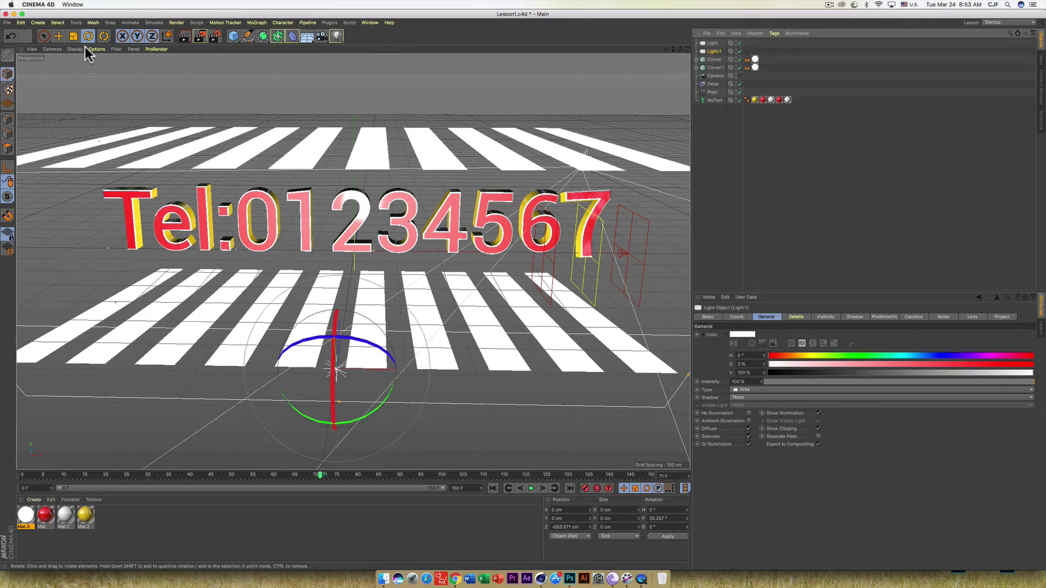
pyautogui.click(60, 34)
pyautogui.moveTo(398, 330); pyautogui.dragTo(414, 30)
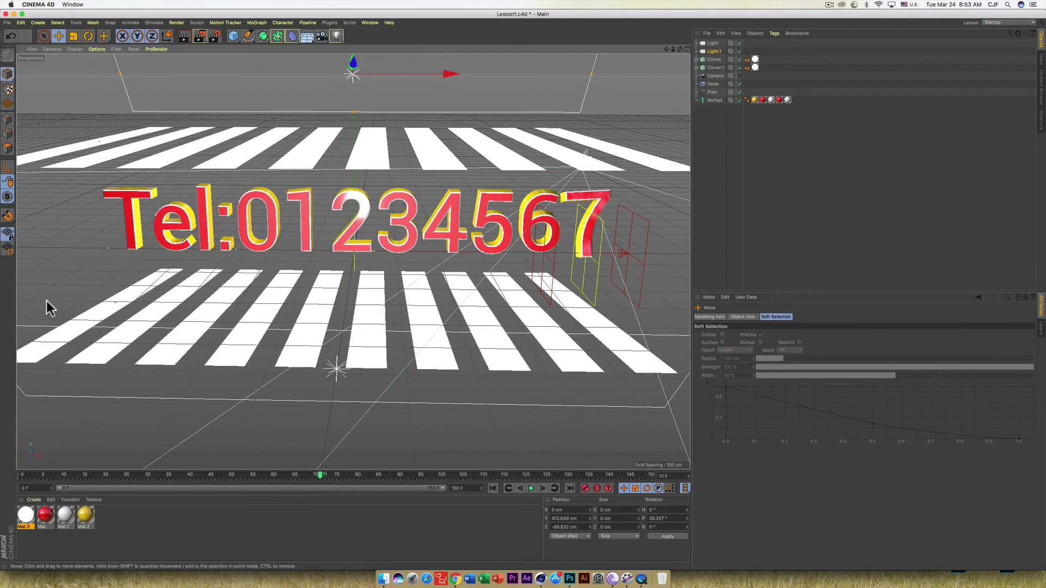
pyautogui.click(184, 35)
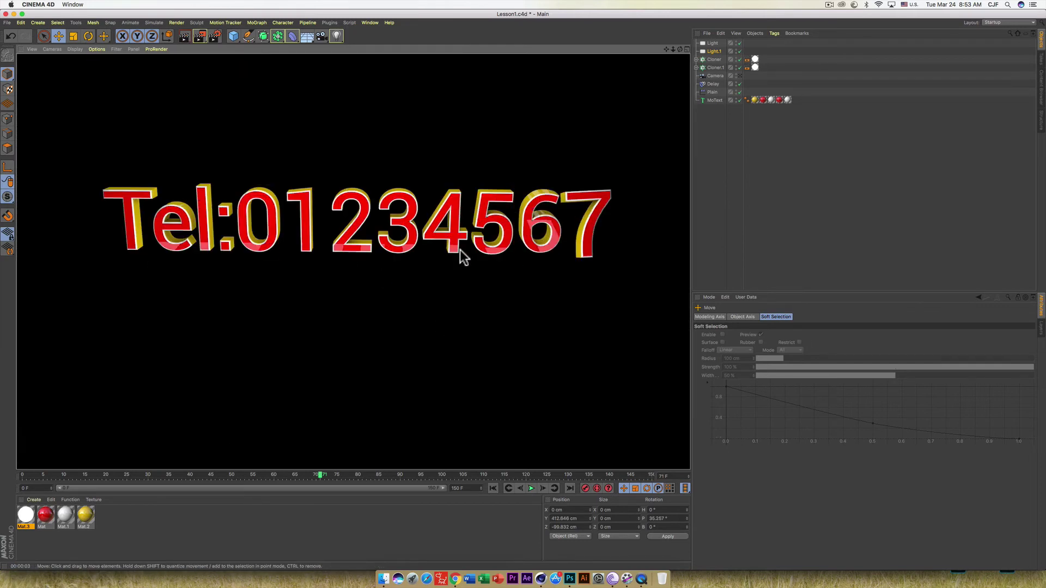
pyautogui.click(585, 273)
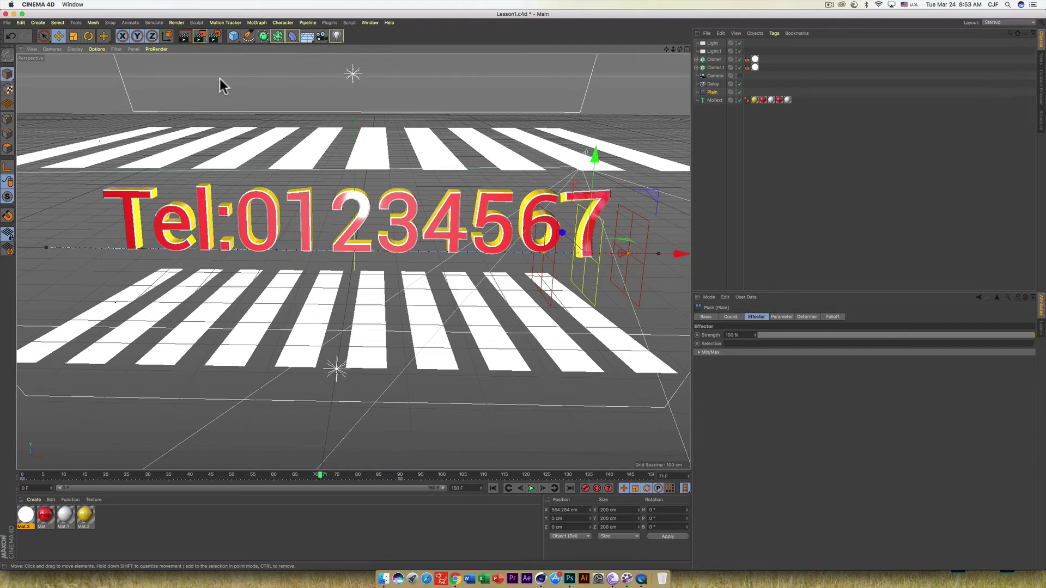
# Step: Set render output to HDV 1080 29.97 (1440x1080), resolution 300, frame range All Frames
pyautogui.click(214, 35)
pyautogui.click(64, 42)
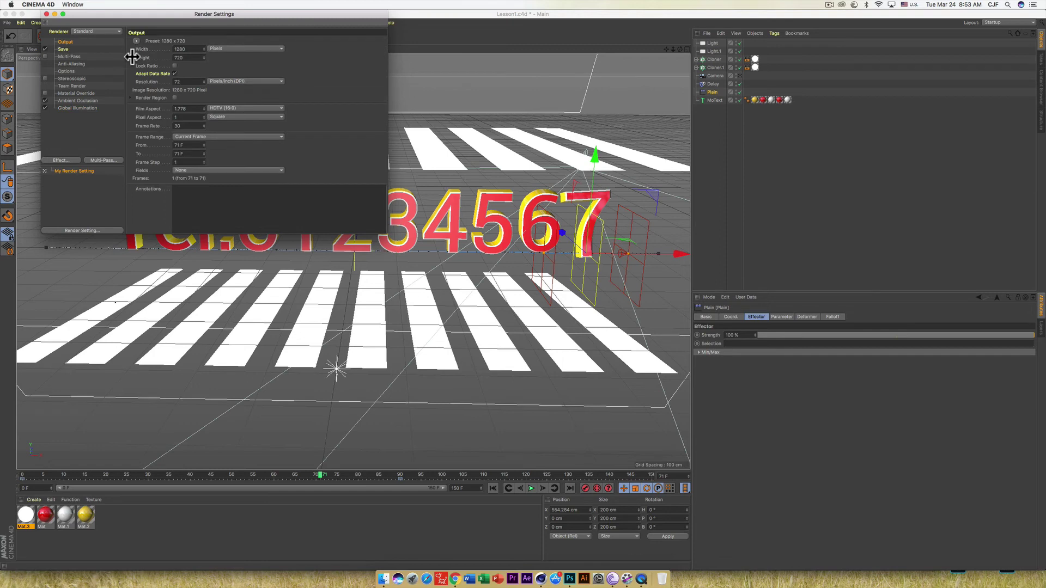
pyautogui.click(136, 41)
pyautogui.moveTo(147, 65)
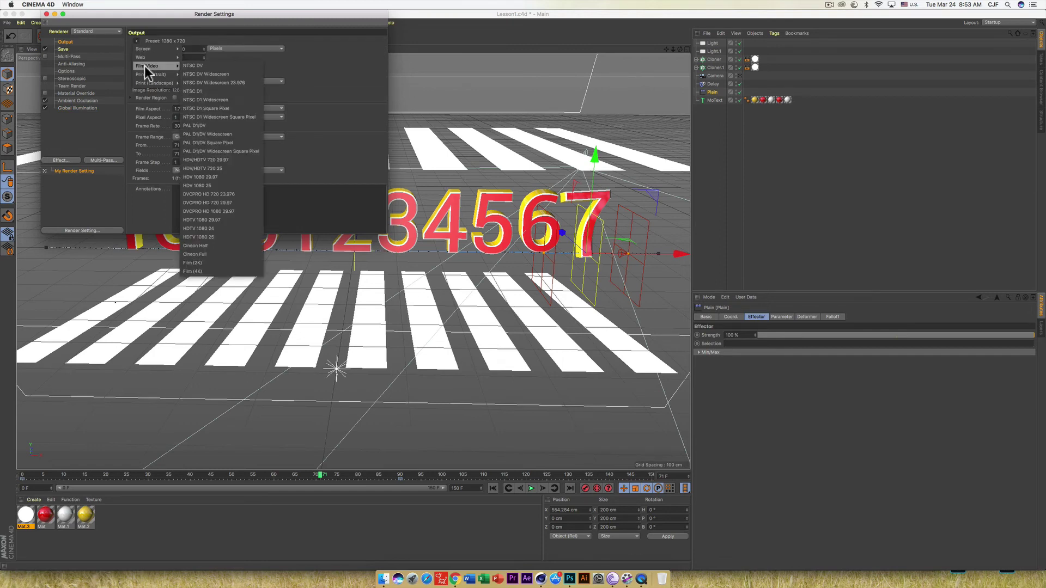
pyautogui.click(222, 178)
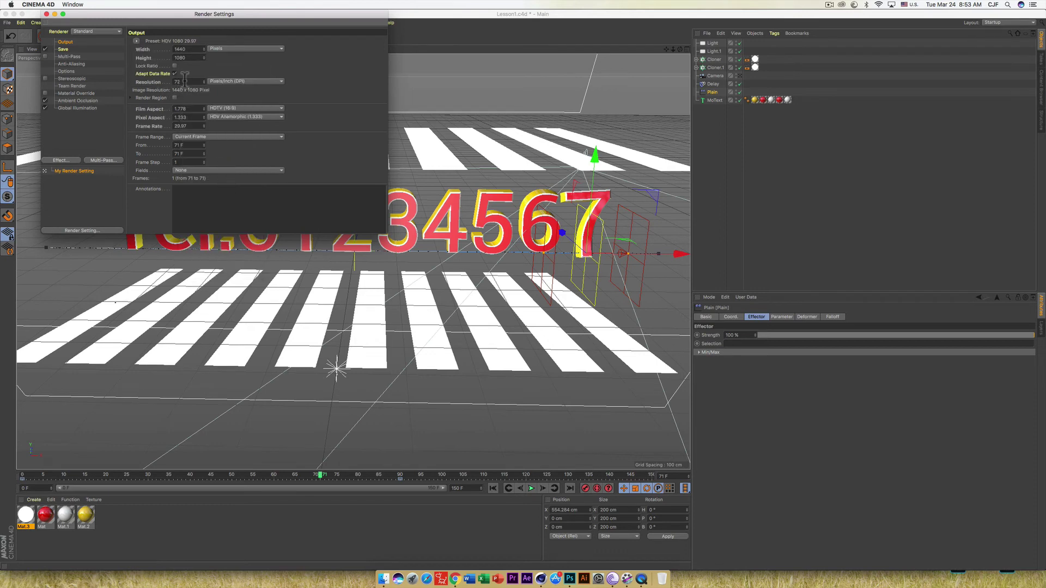
pyautogui.moveTo(185, 81); pyautogui.dragTo(150, 79)
pyautogui.write('300')
pyautogui.press('Return')
pyautogui.click(223, 137)
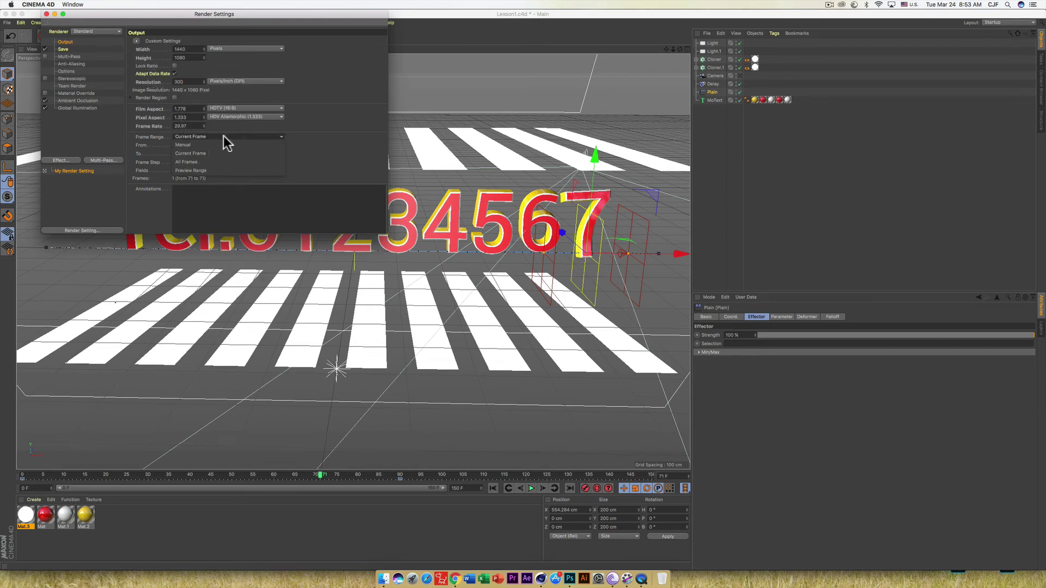
pyautogui.click(210, 161)
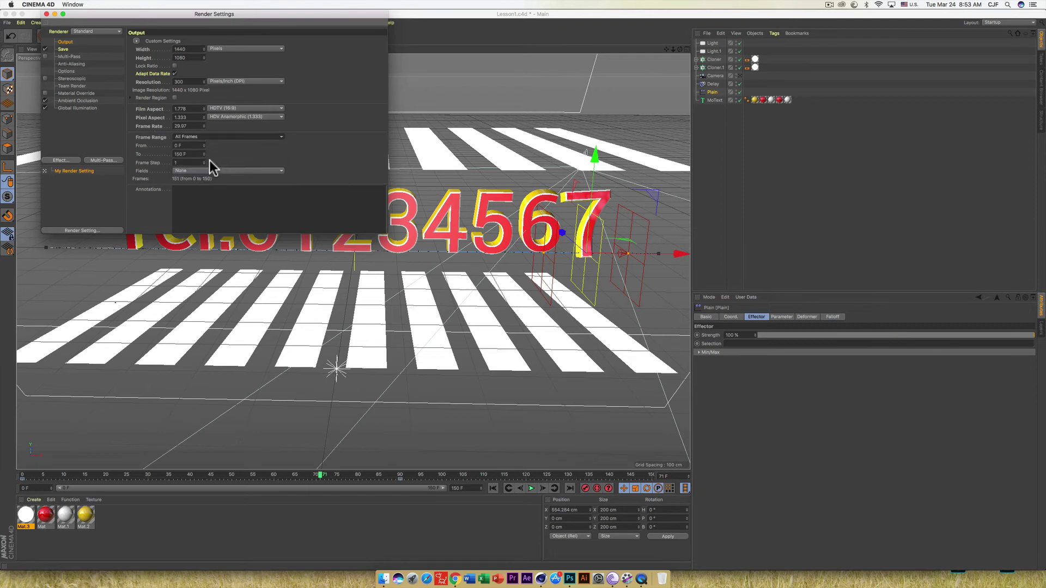
pyautogui.click(64, 51)
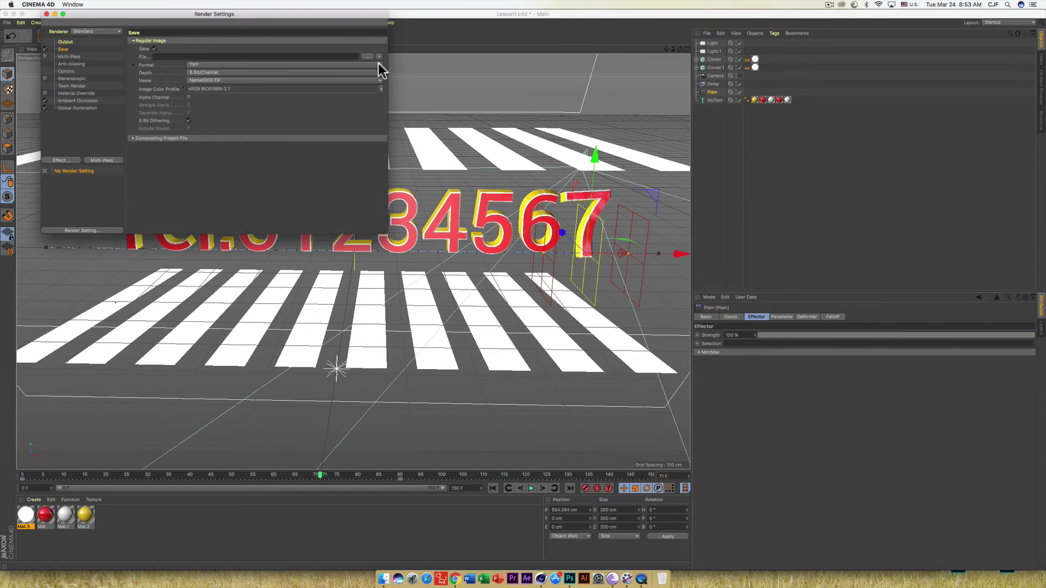
# Step: Browse to Desktop > Cinema4D-Lesson and create a new PNG-Lesson folder for renders
pyautogui.click(367, 55)
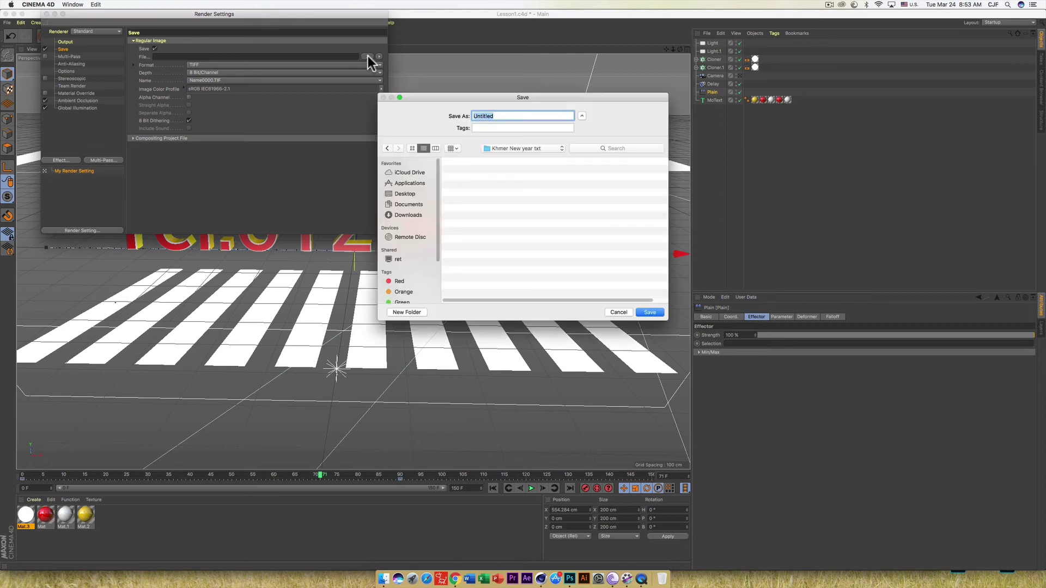
pyautogui.click(408, 194)
pyautogui.doubleClick(466, 171)
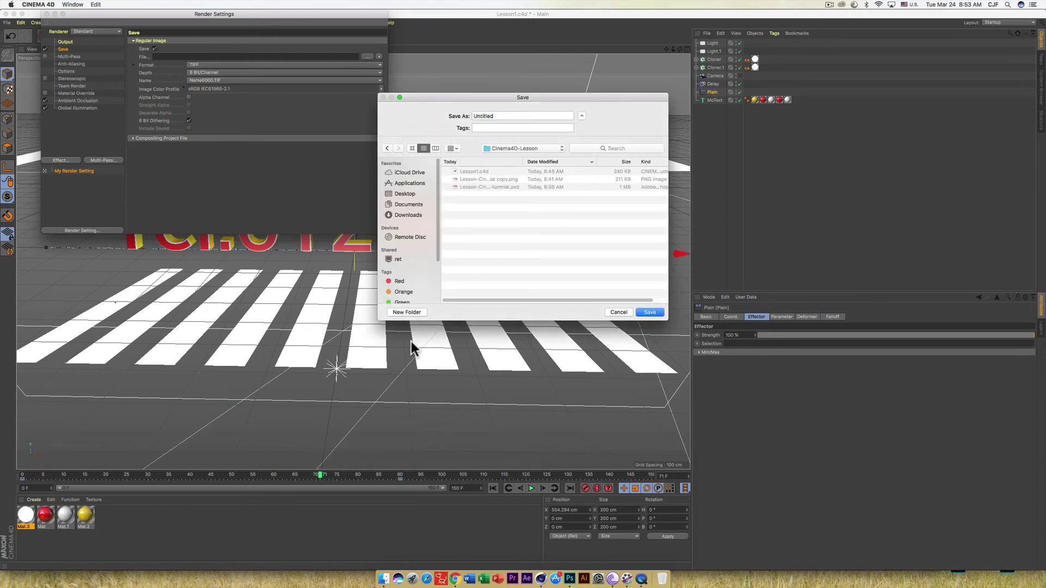
pyautogui.click(405, 313)
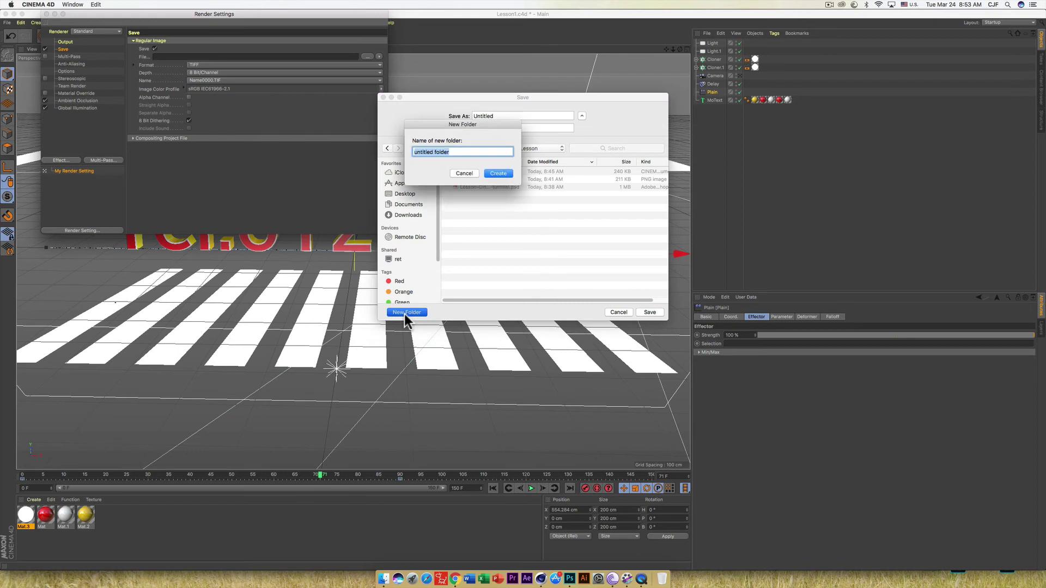
pyautogui.write('r')
pyautogui.press('BackSpace')
pyautogui.write('P')
pyautogui.write('sson')
pyautogui.click(501, 173)
# Step: Name the render file 'Lesson' and confirm the save path
pyautogui.doubleClick(503, 117)
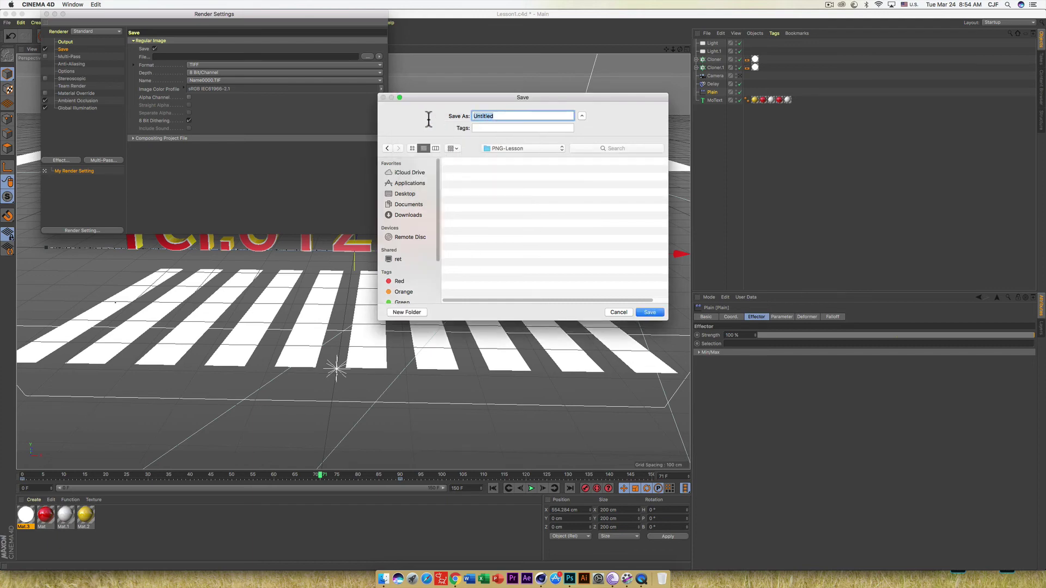
pyautogui.write('Lesoon')
pyautogui.click(650, 313)
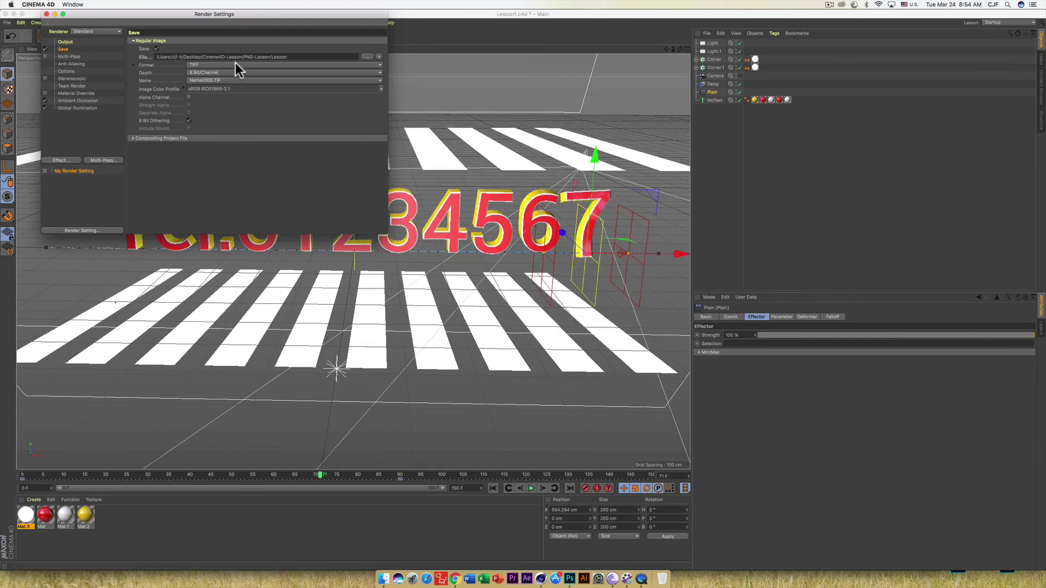
# Step: Set the render output format to PNG with an alpha channel
pyautogui.click(204, 65)
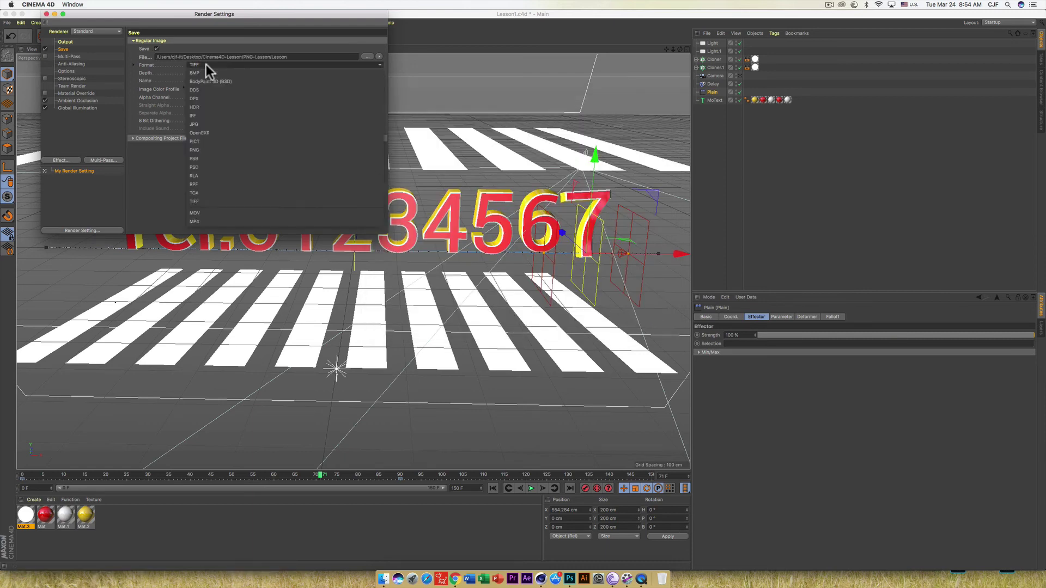
pyautogui.click(201, 150)
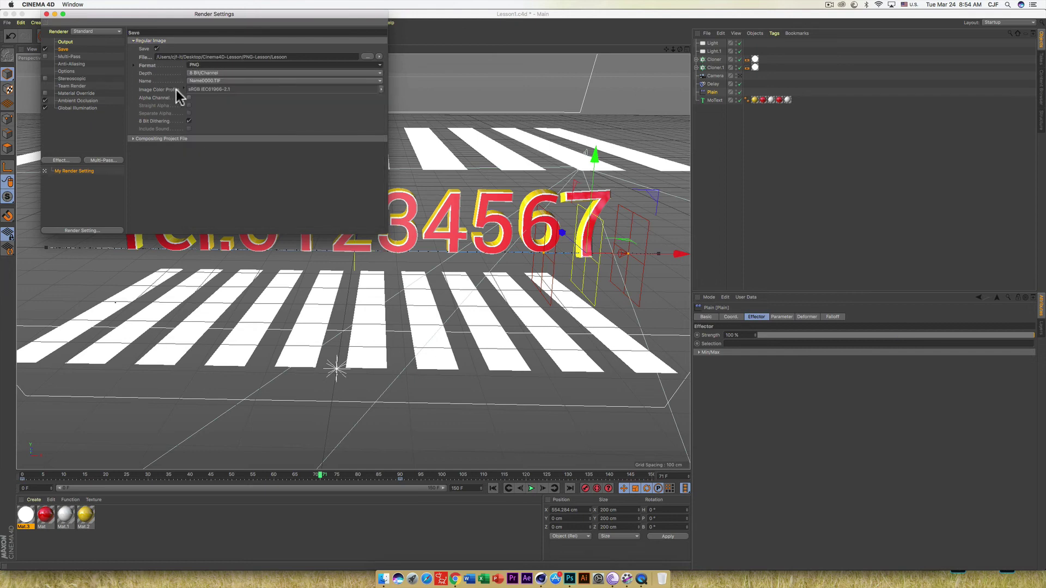
pyautogui.click(190, 98)
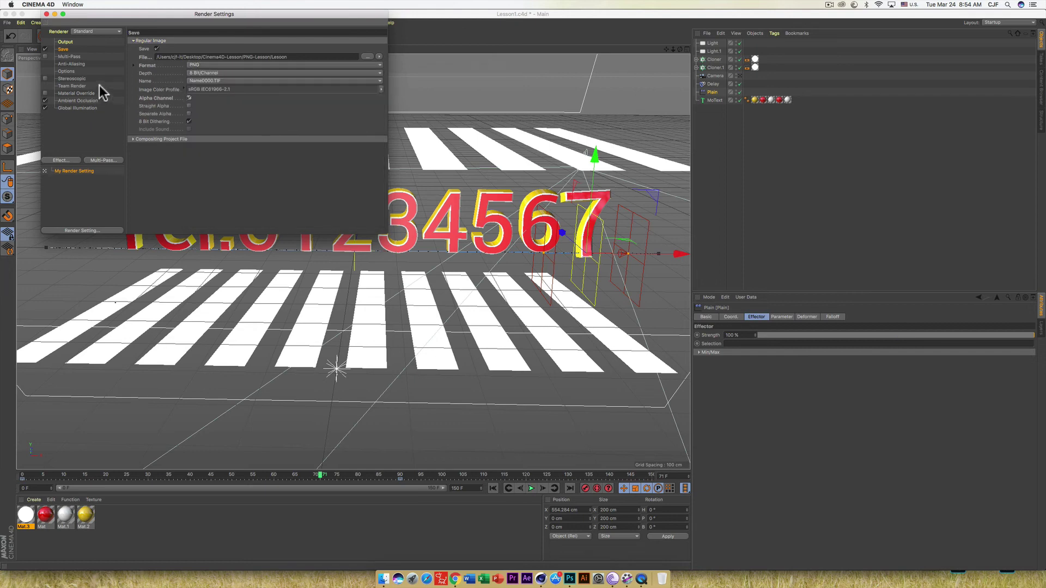
# Step: Set anti-aliasing to Best and close the render settings
pyautogui.click(72, 64)
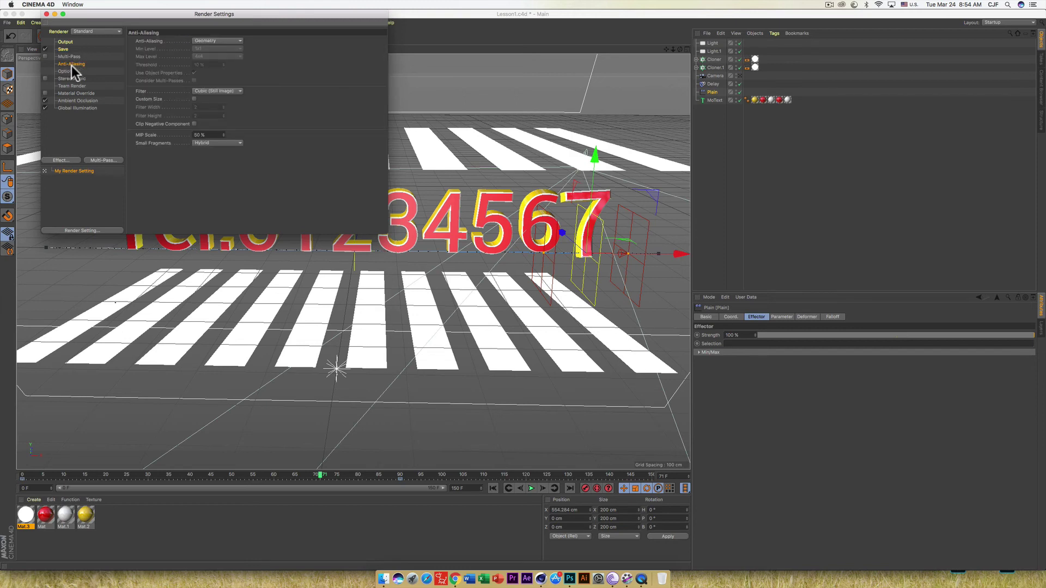
pyautogui.click(201, 41)
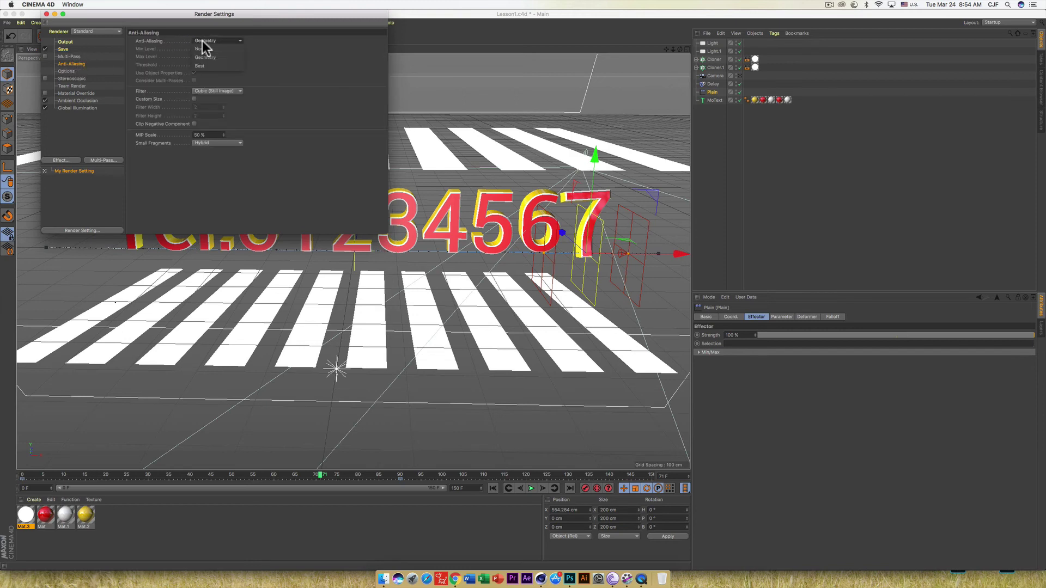
pyautogui.click(213, 68)
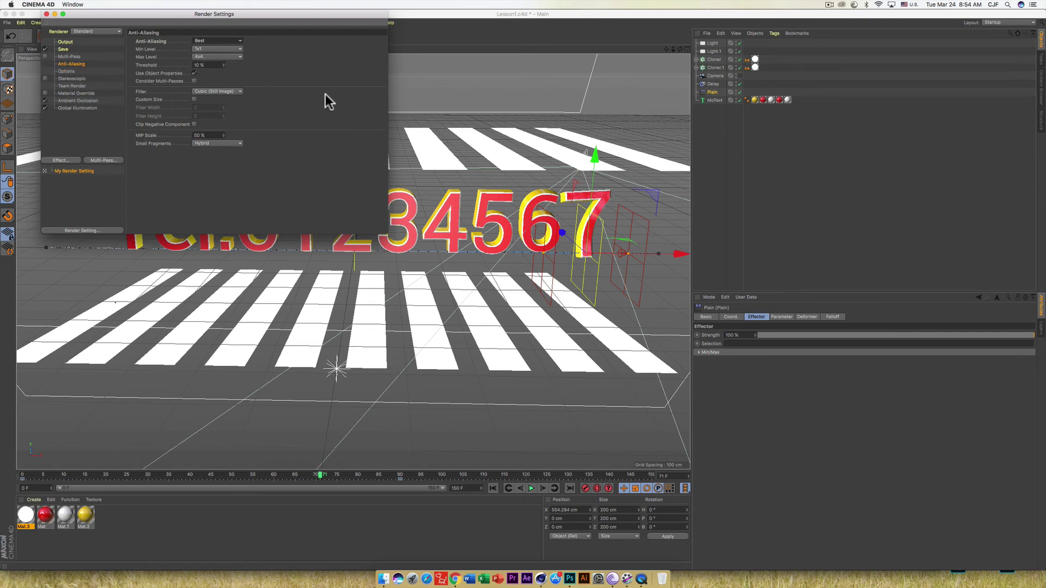
pyautogui.click(46, 13)
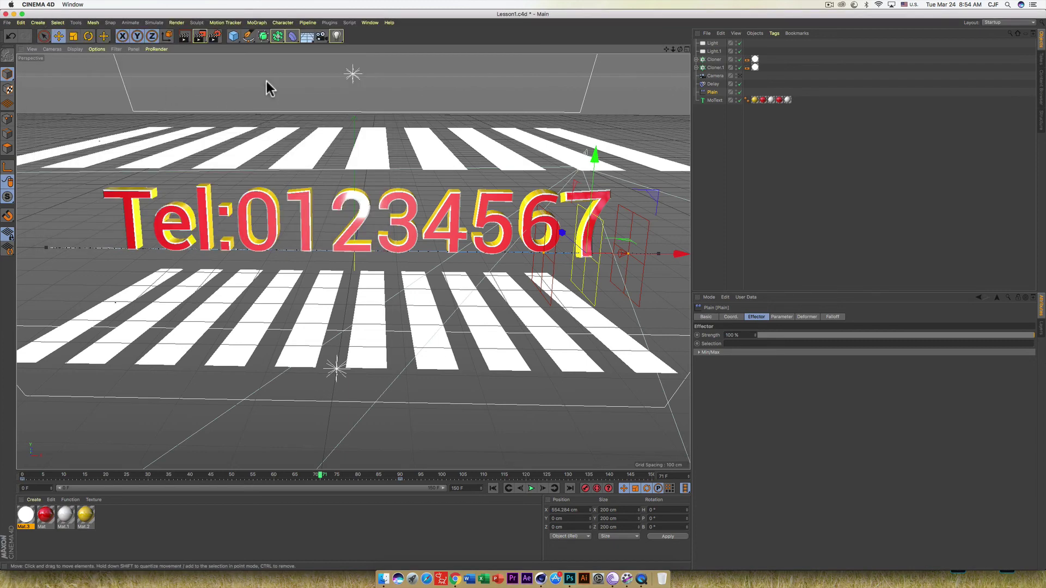
# Step: Render all 151 frames to the Picture Viewer and watch the first frames complete
pyautogui.click(199, 38)
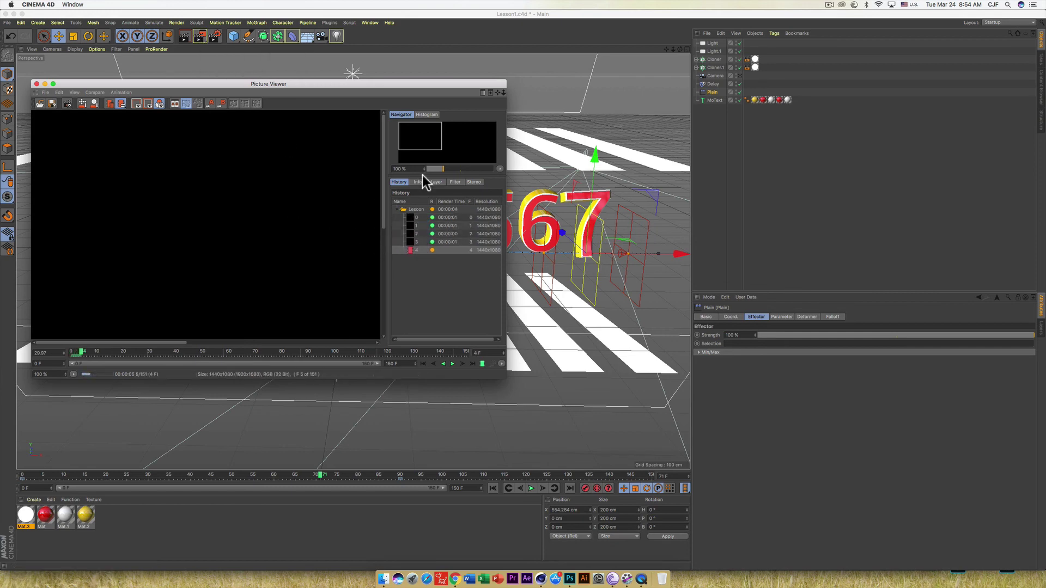
pyautogui.moveTo(424, 145); pyautogui.dragTo(431, 157)
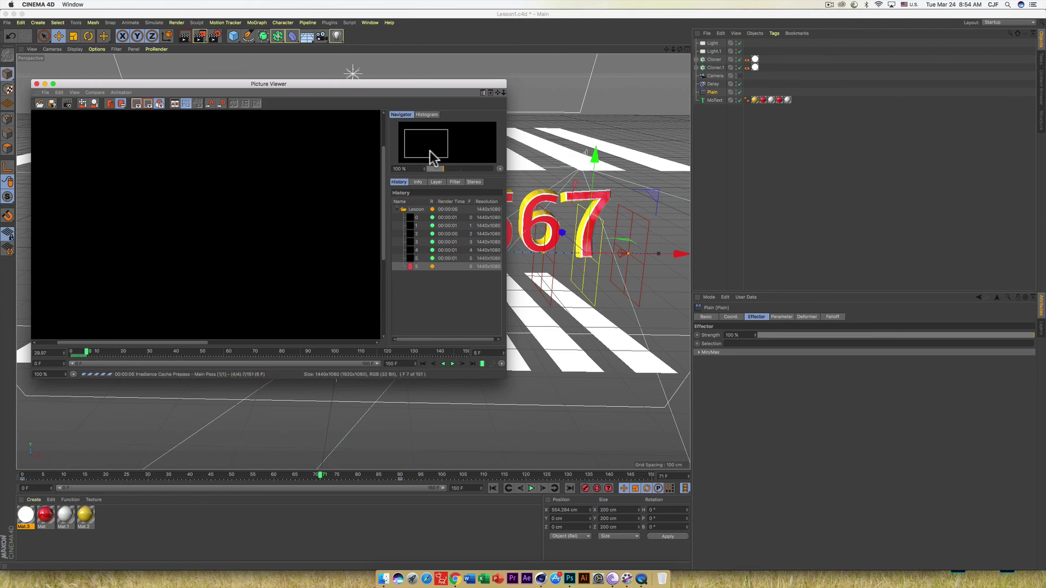